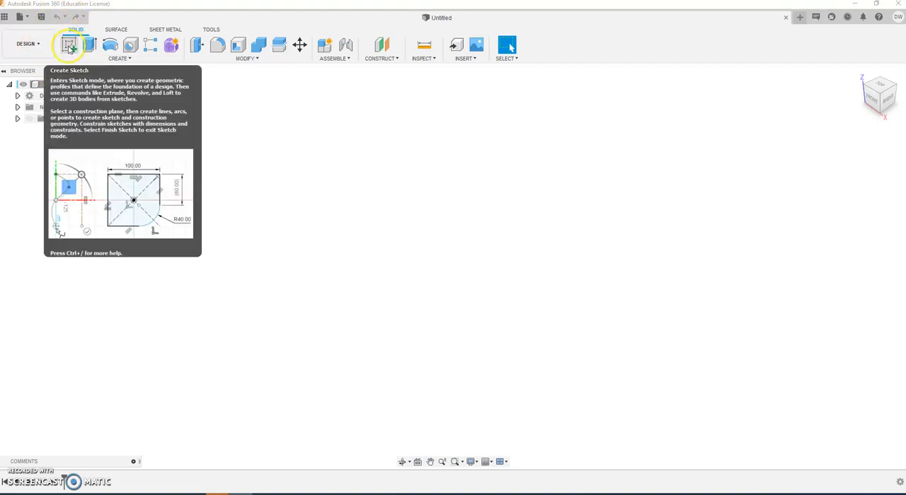
Step: Start a sketch on the horizontal origin plane and draw a two-point rectangle about 3.8 in wide by 3.4 in high around the origin
{"action": "left_click", "coordinate": [68, 45]}
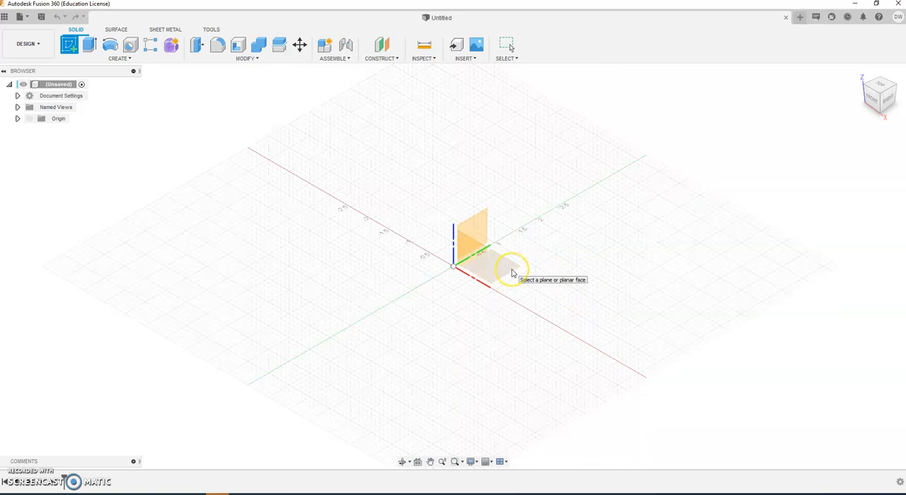
{"action": "left_click", "coordinate": [511, 271]}
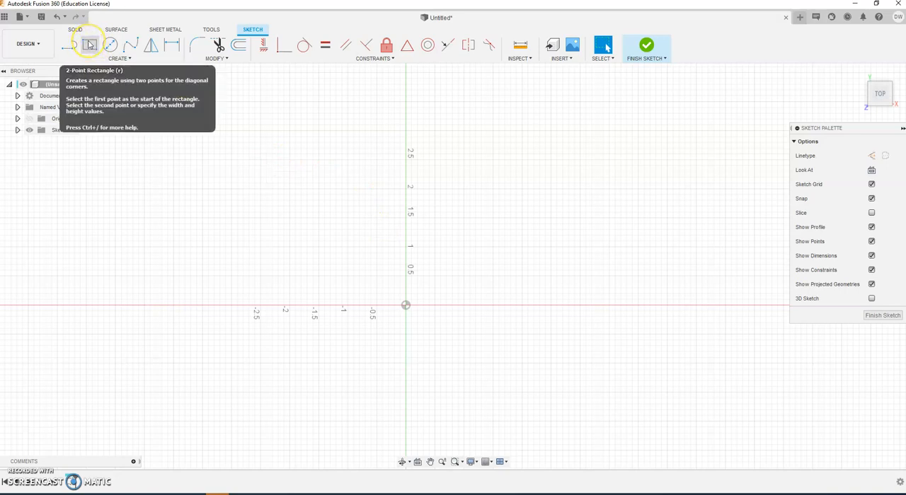
{"action": "left_click", "coordinate": [90, 45]}
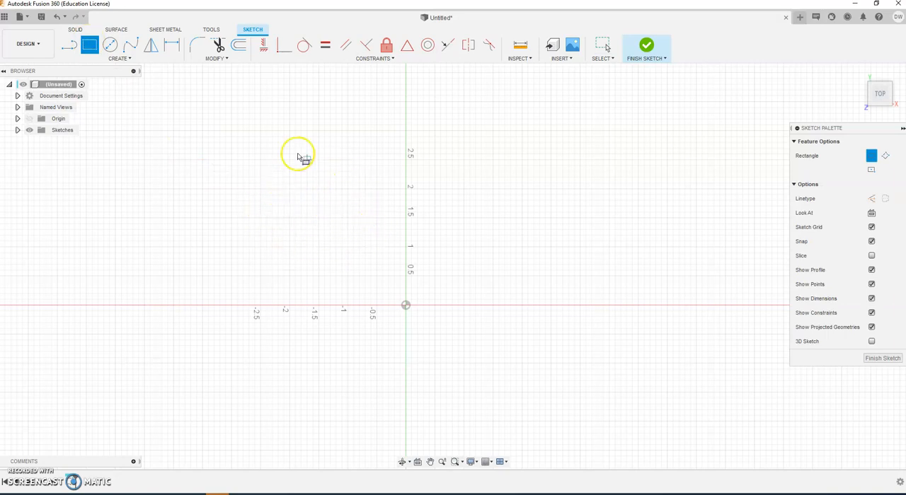
{"action": "left_click", "coordinate": [301, 206]}
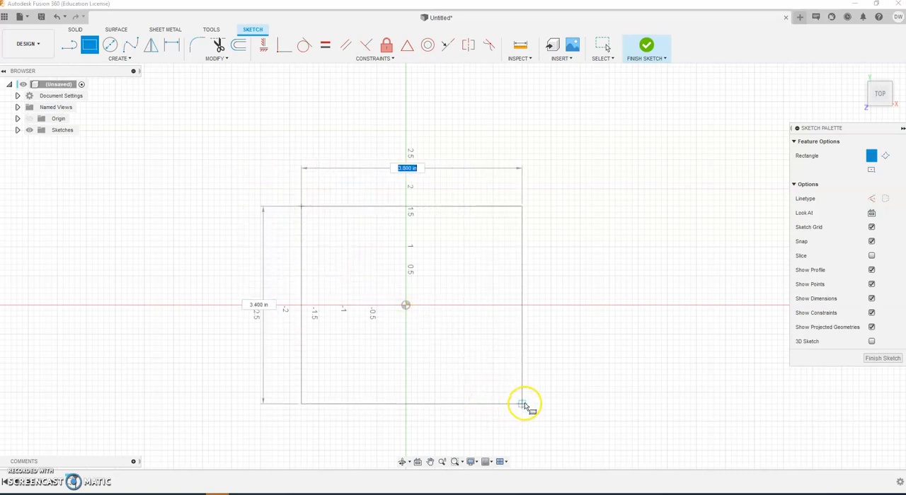
{"action": "left_click", "coordinate": [522, 404]}
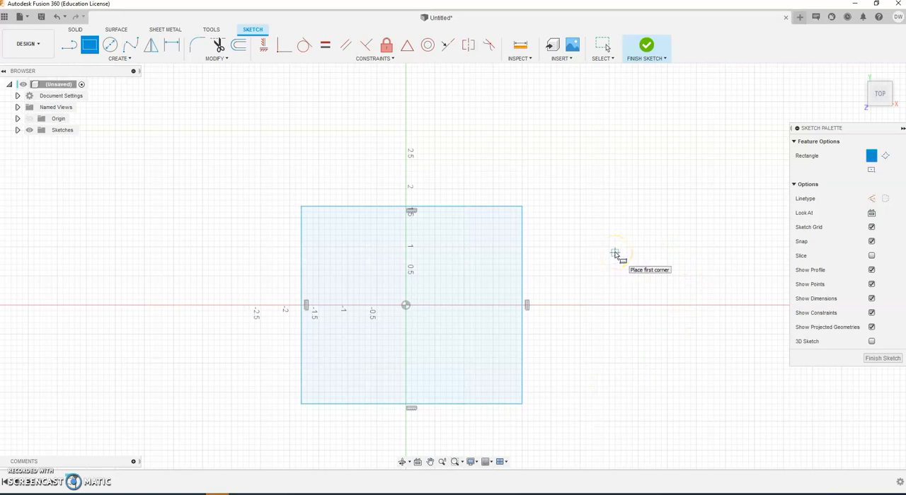
{"action": "key", "text": "Escape"}
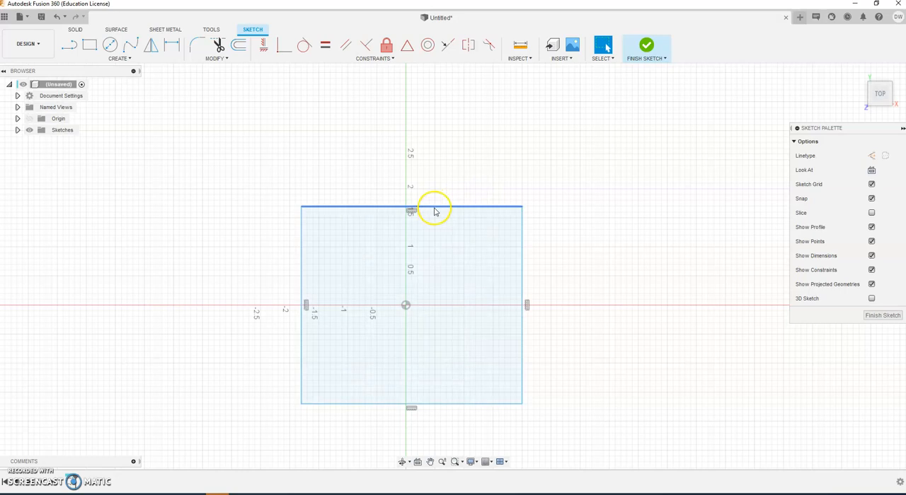
Step: Reshape the rectangle by moving its upper edge, right edge and upper-right corner, leaving that corner at about X 1.30, Y 1.30 in
{"action": "left_click_drag", "start_coordinate": [434, 208], "coordinate": [421, 234]}
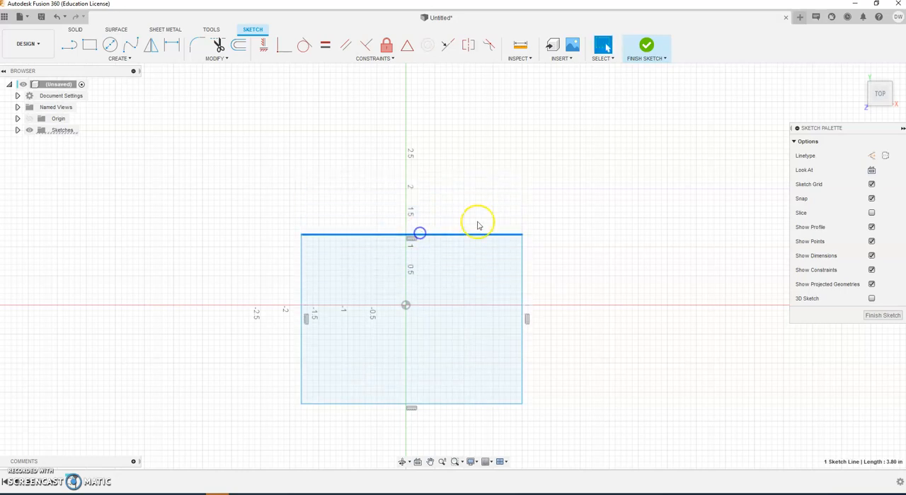
{"action": "mouse_move", "coordinate": [524, 283]}
{"action": "left_mouse_down"}
{"action": "mouse_move", "coordinate": [604, 283]}
{"action": "mouse_move", "coordinate": [497, 288]}
{"action": "mouse_move", "coordinate": [511, 290]}
{"action": "left_mouse_up"}
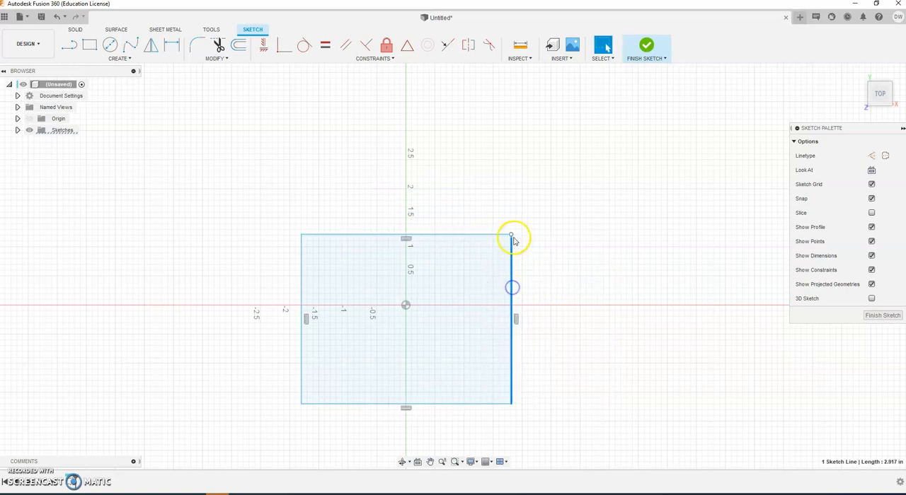
{"action": "left_click_drag", "start_coordinate": [512, 235], "coordinate": [522, 208]}
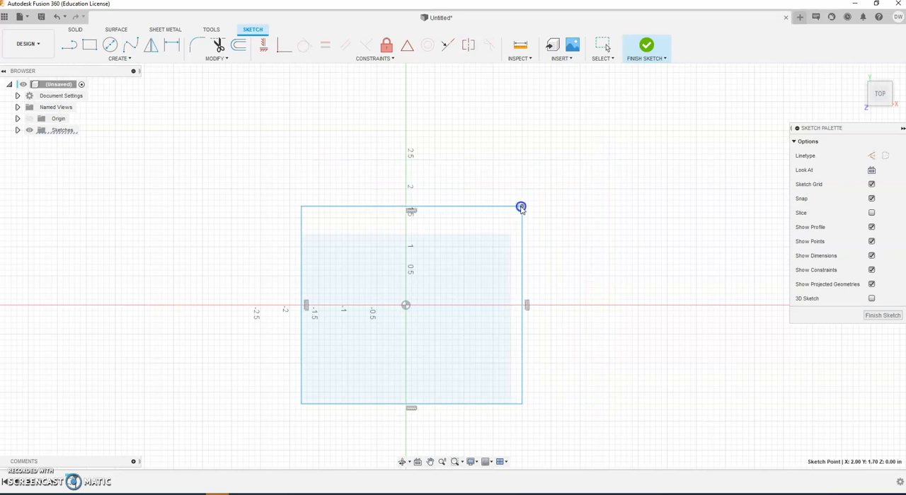
{"action": "left_click_drag", "start_coordinate": [521, 208], "coordinate": [484, 228]}
{"action": "left_click", "coordinate": [457, 283]}
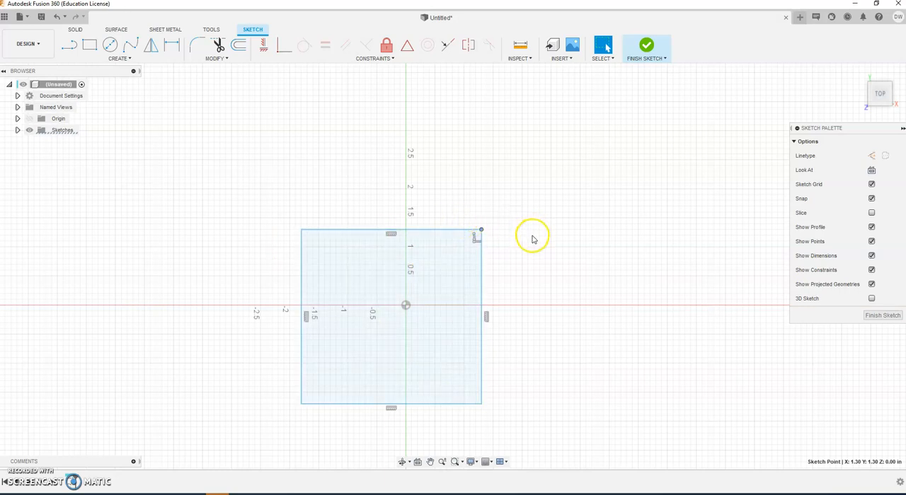
{"action": "left_click", "coordinate": [541, 199]}
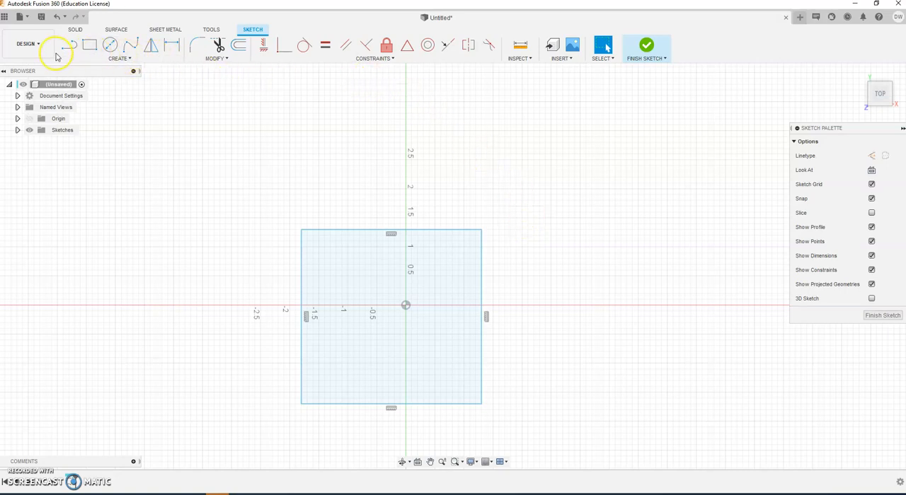
Step: Place sketch points at the midpoints of the rectangle's upper edge and right edge
{"action": "left_click", "coordinate": [130, 60]}
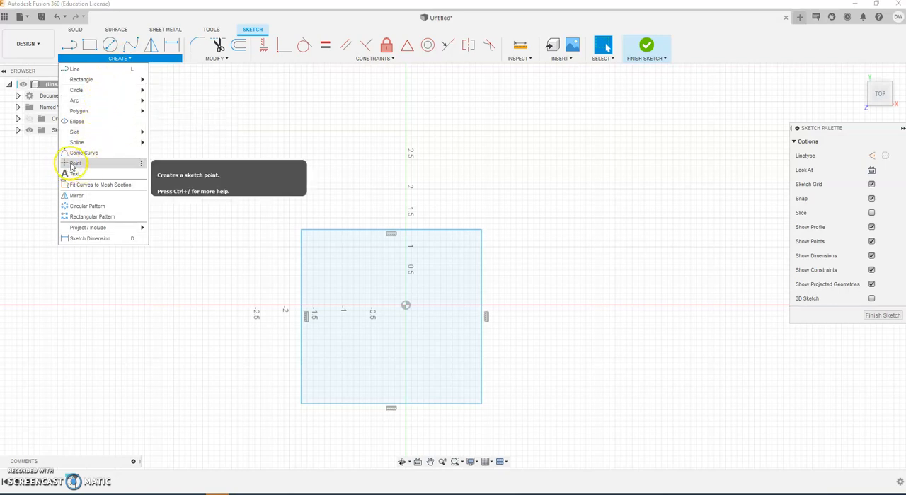
{"action": "left_click", "coordinate": [75, 164]}
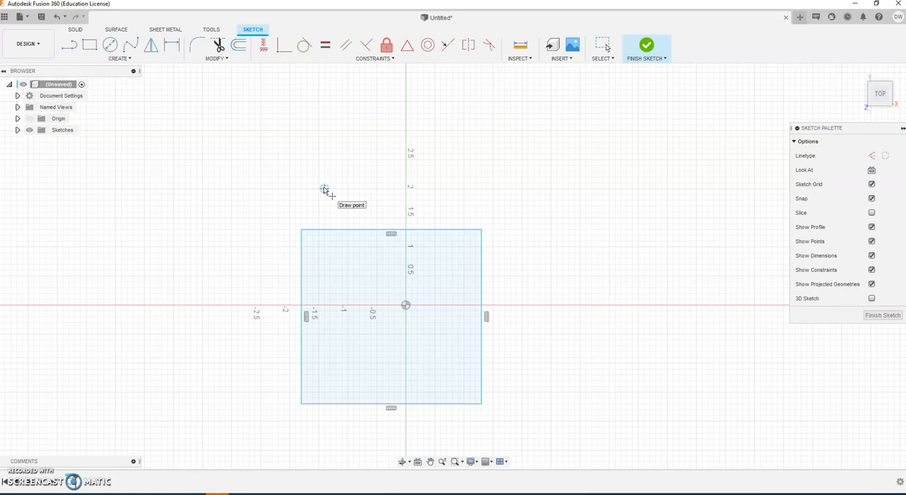
{"action": "left_click", "coordinate": [323, 177]}
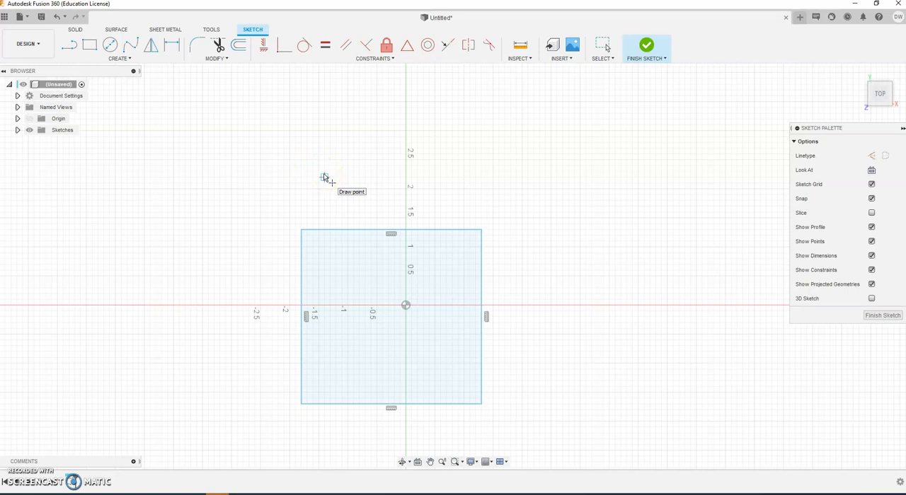
{"action": "mouse_move", "coordinate": [323, 178]}
{"action": "left_mouse_down"}
{"action": "mouse_move", "coordinate": [336, 217]}
{"action": "mouse_move", "coordinate": [338, 206]}
{"action": "mouse_move", "coordinate": [328, 231]}
{"action": "mouse_move", "coordinate": [354, 232]}
{"action": "mouse_move", "coordinate": [324, 229]}
{"action": "mouse_move", "coordinate": [356, 231]}
{"action": "mouse_move", "coordinate": [328, 230]}
{"action": "left_mouse_up"}
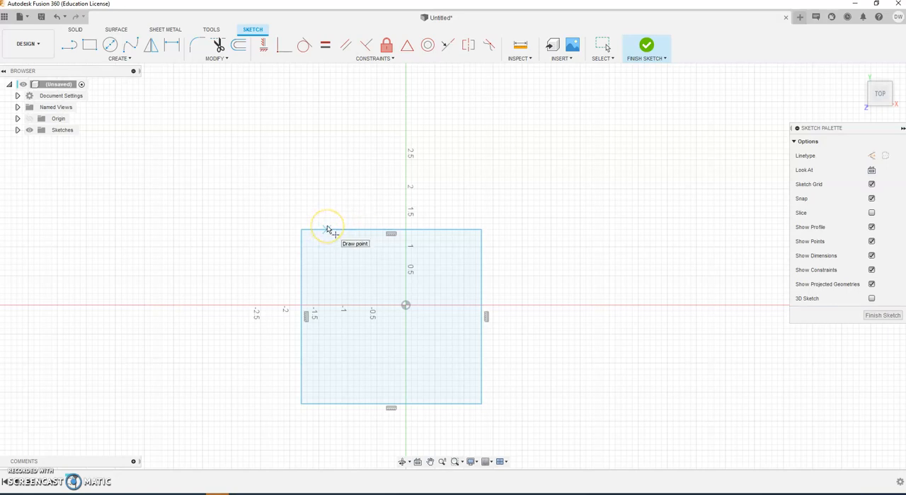
{"action": "left_click", "coordinate": [325, 231]}
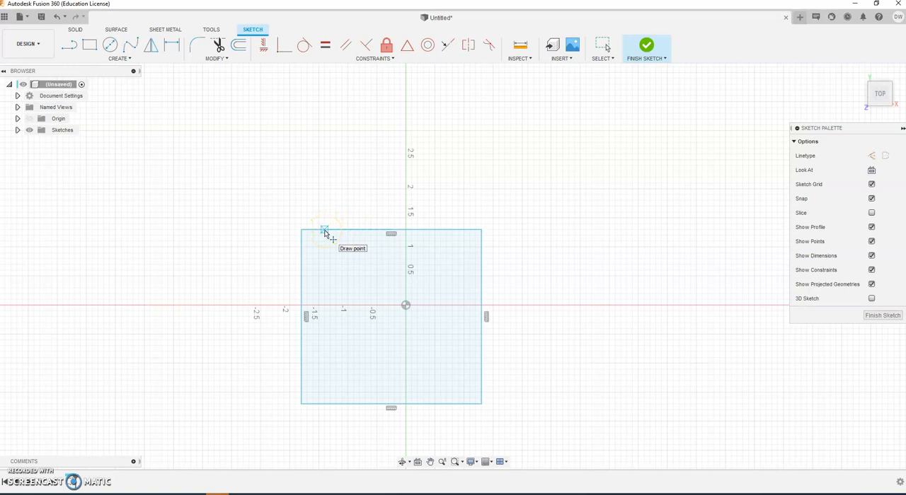
{"action": "left_click_drag", "start_coordinate": [328, 233], "coordinate": [394, 236]}
{"action": "left_click", "coordinate": [394, 233]}
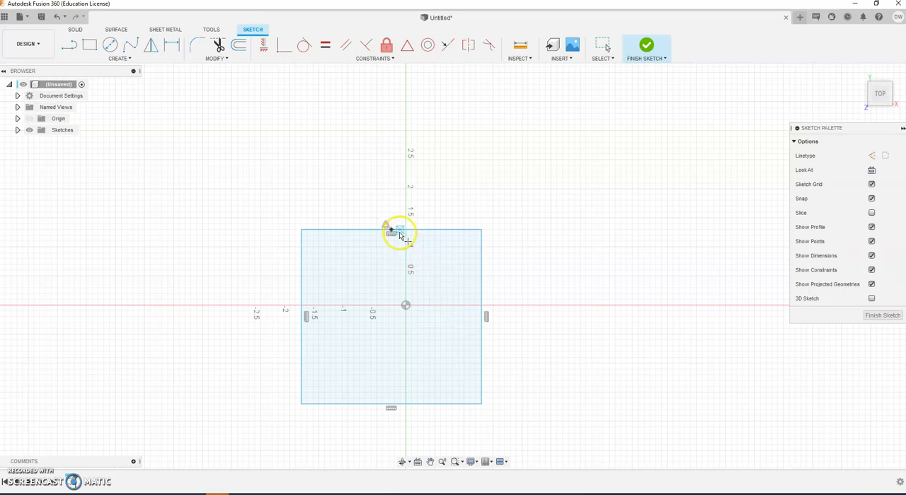
{"action": "left_click", "coordinate": [481, 316]}
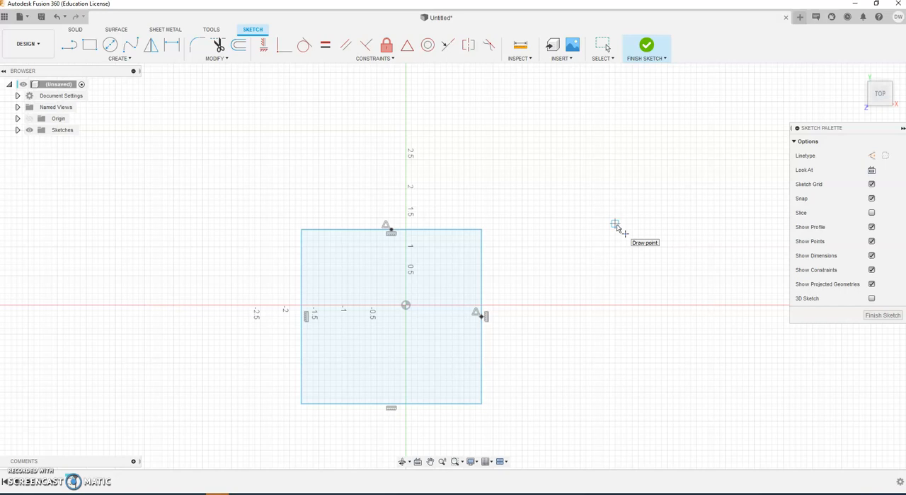
{"action": "key", "text": "Escape"}
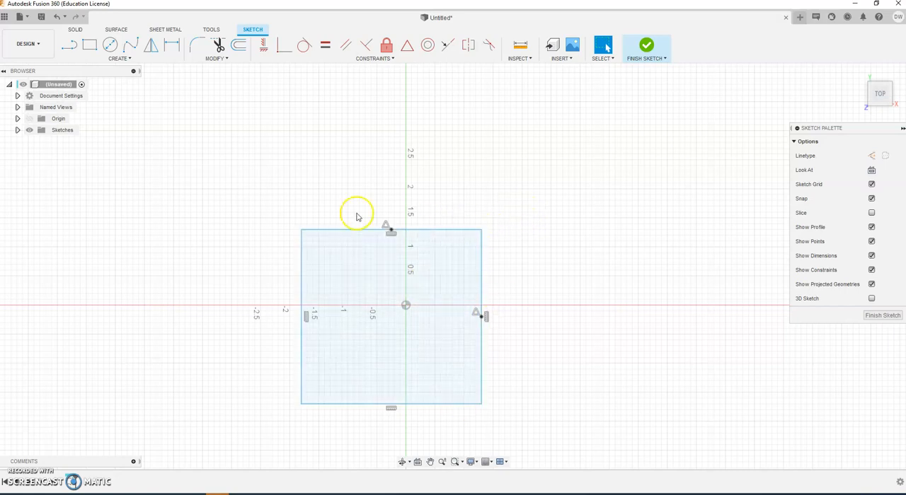
{"action": "left_click", "coordinate": [344, 260]}
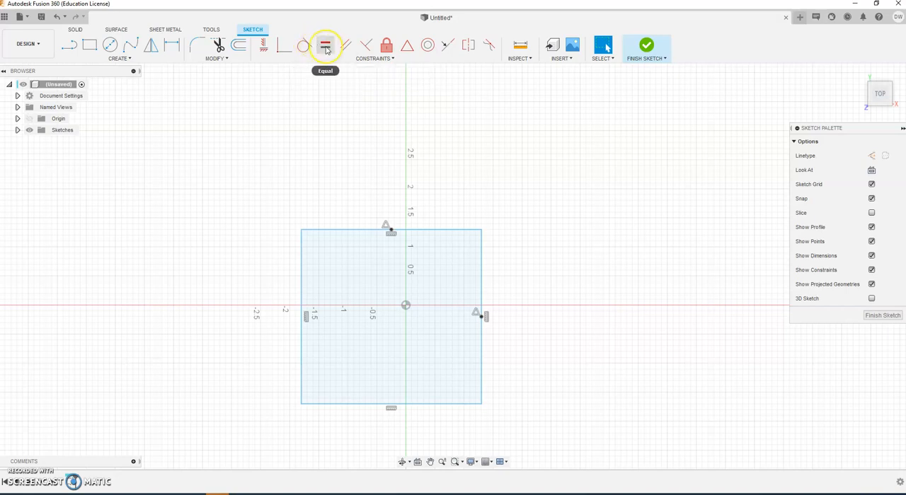
{"action": "left_click", "coordinate": [386, 48]}
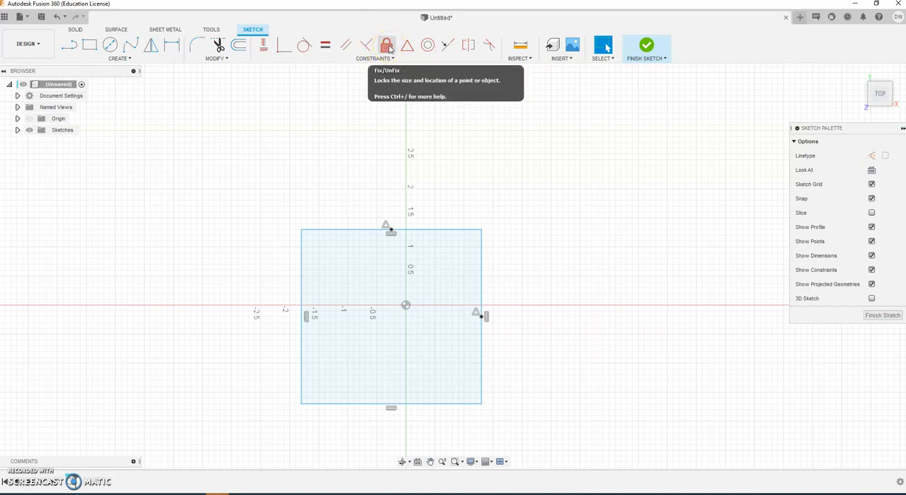
{"action": "left_click", "coordinate": [405, 50]}
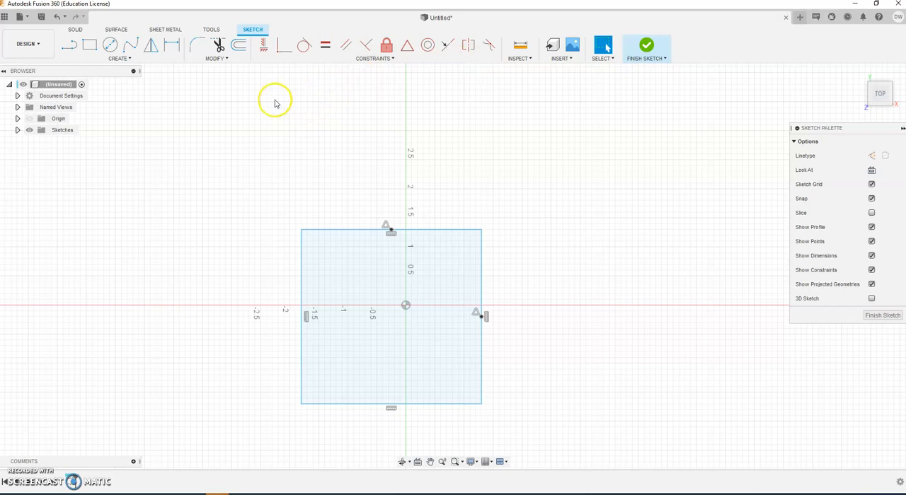
Step: Centre the rectangle on the origin with Horizontal/Vertical constraints from the upper-edge and right-edge midpoints to the origin
{"action": "left_click", "coordinate": [262, 47]}
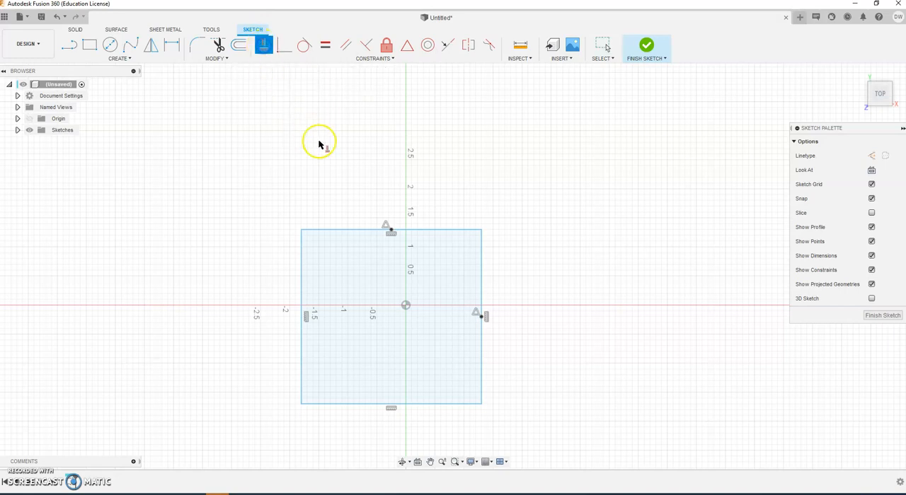
{"action": "left_click", "coordinate": [389, 229]}
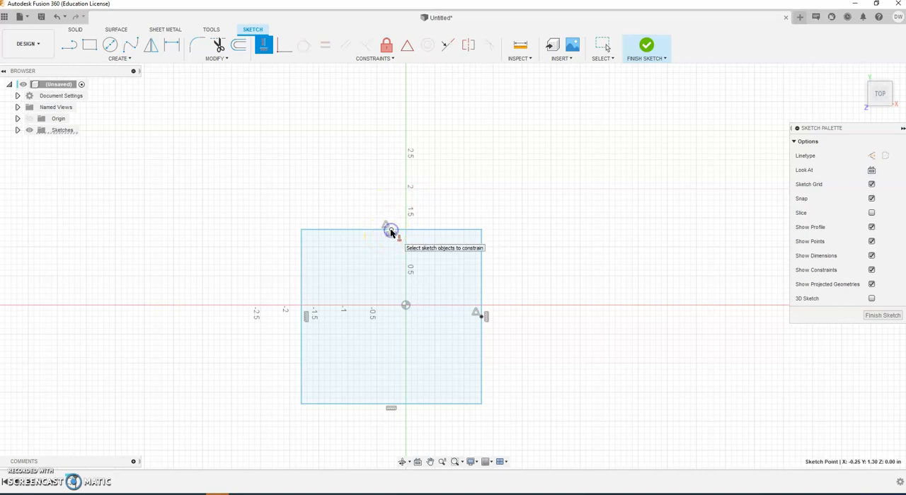
{"action": "left_click", "coordinate": [406, 306]}
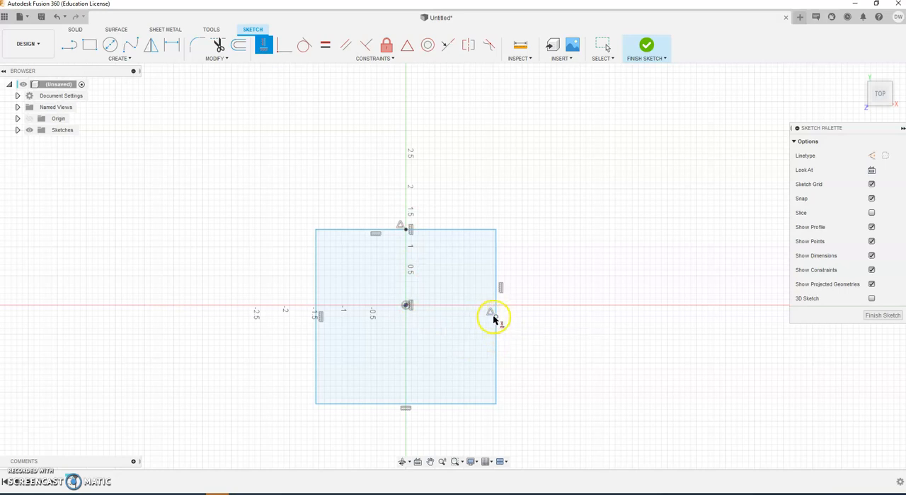
{"action": "left_click", "coordinate": [496, 318]}
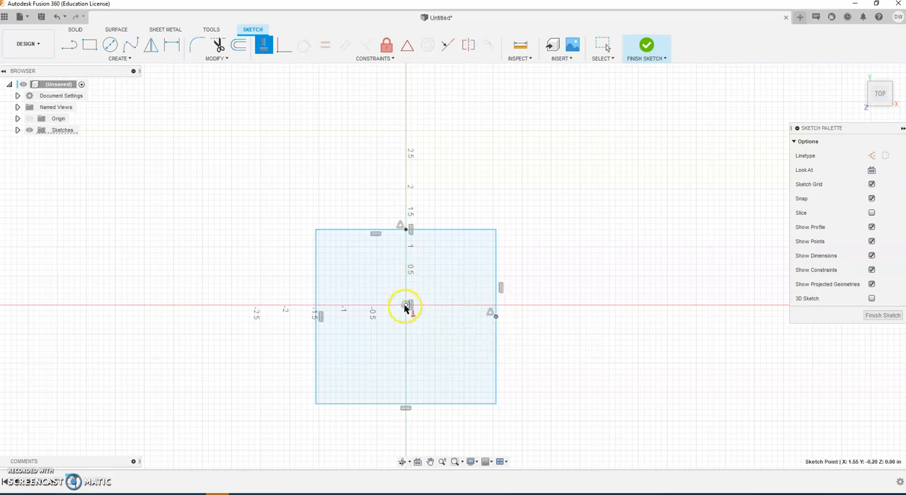
{"action": "left_click", "coordinate": [406, 307]}
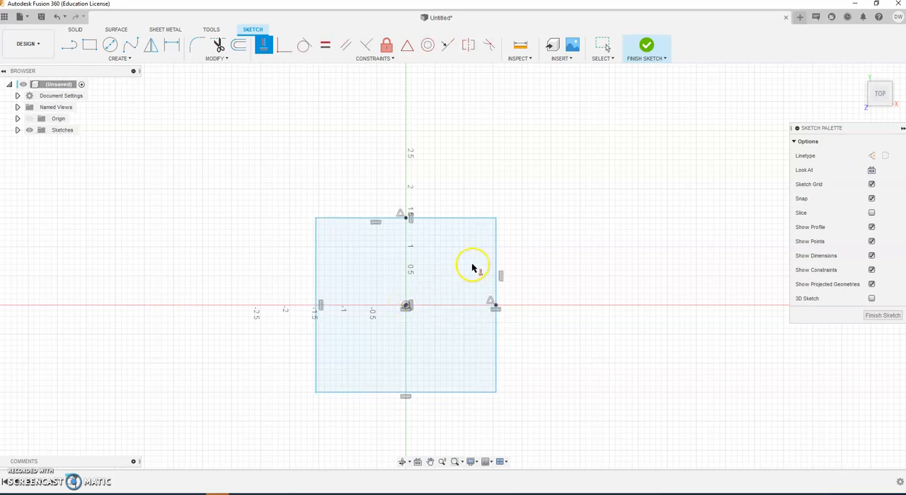
{"action": "key", "text": "Escape"}
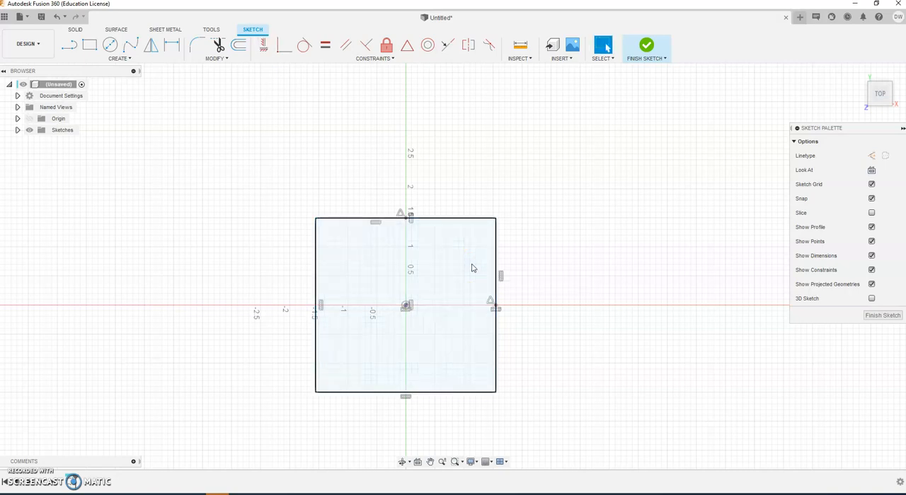
Step: Resize the centred rectangle to about 3.85 in wide by 2.41 in high by moving its upper and right edges
{"action": "mouse_move", "coordinate": [448, 218]}
{"action": "left_mouse_down"}
{"action": "mouse_move", "coordinate": [446, 245]}
{"action": "mouse_move", "coordinate": [436, 194]}
{"action": "mouse_move", "coordinate": [446, 304]}
{"action": "mouse_move", "coordinate": [434, 248]}
{"action": "mouse_move", "coordinate": [438, 198]}
{"action": "mouse_move", "coordinate": [431, 237]}
{"action": "left_mouse_up"}
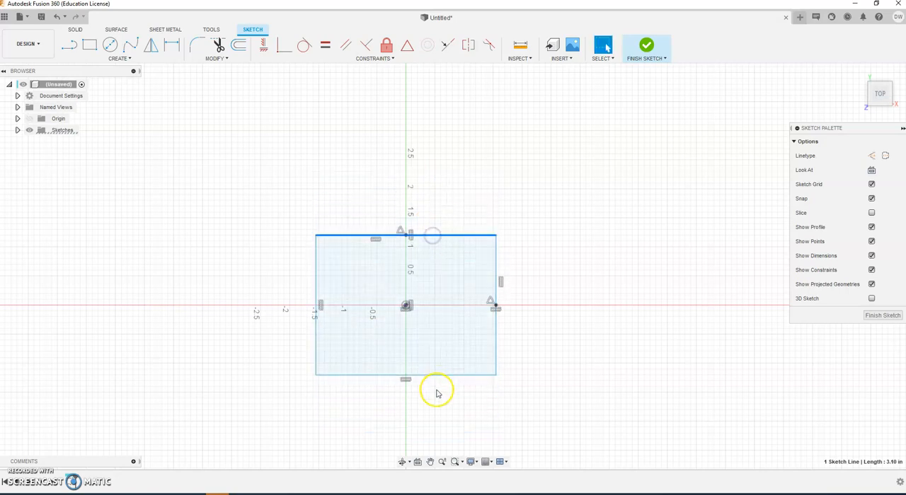
{"action": "left_click_drag", "start_coordinate": [495, 264], "coordinate": [516, 290]}
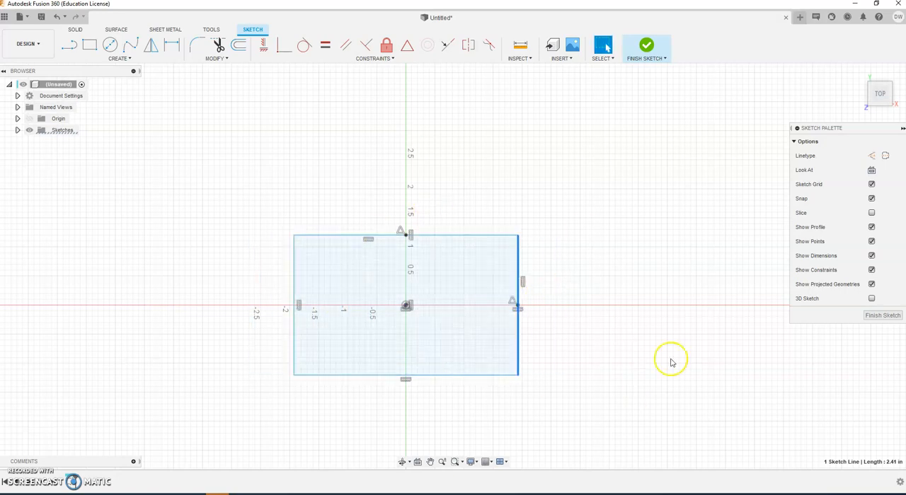
{"action": "left_click", "coordinate": [687, 206]}
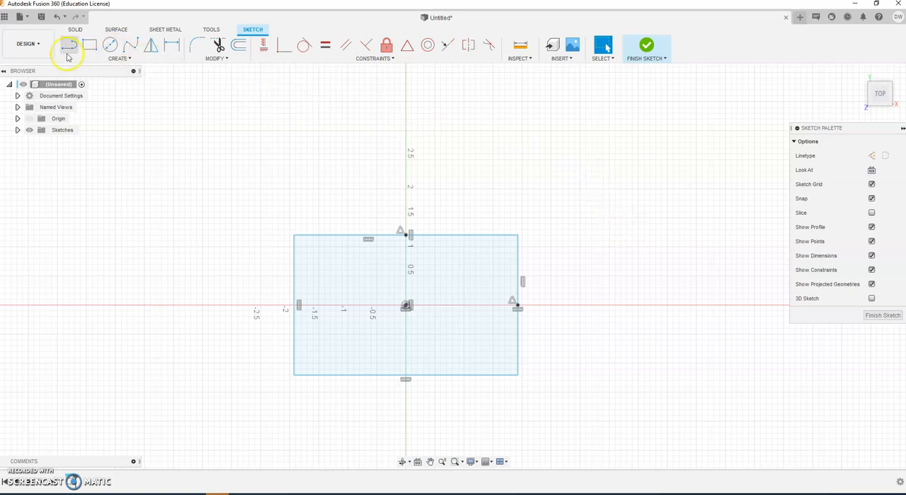
{"action": "left_click", "coordinate": [171, 46]}
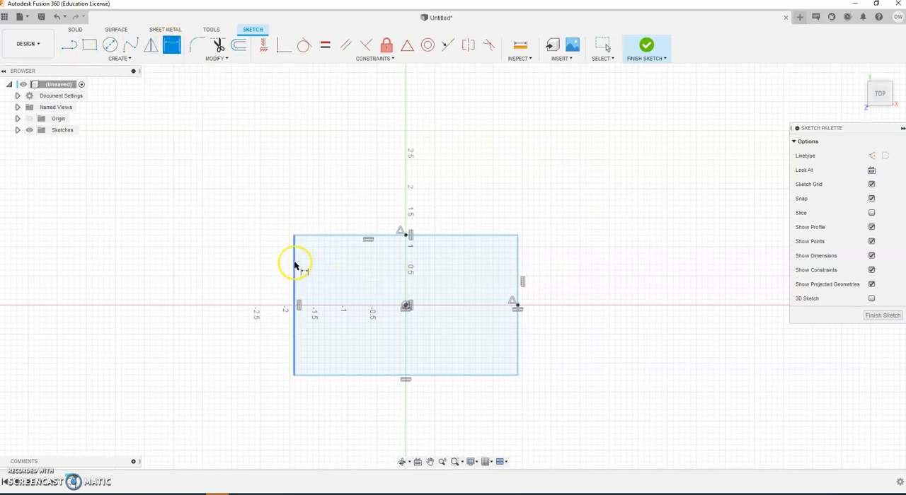
{"action": "left_click", "coordinate": [355, 243]}
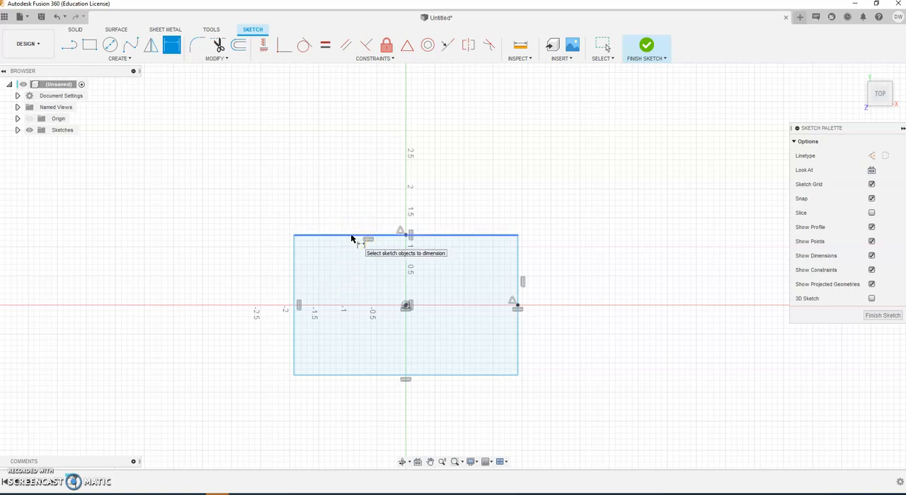
{"action": "left_click", "coordinate": [352, 236]}
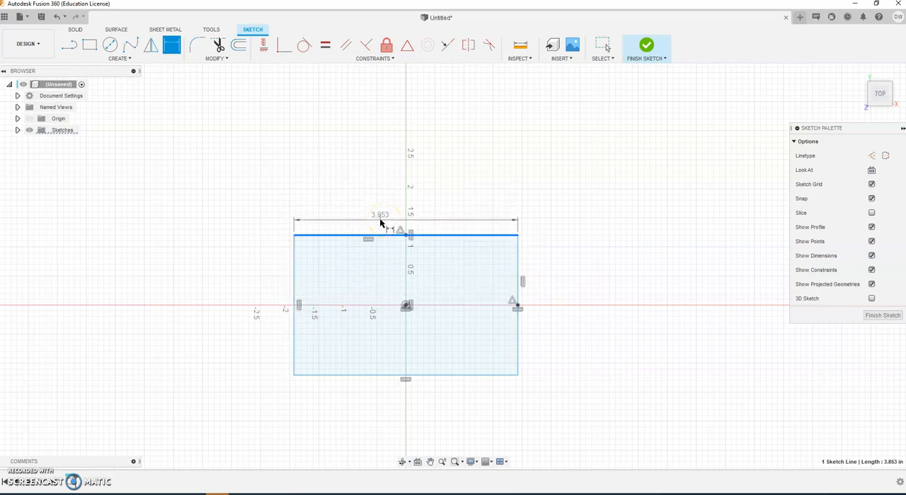
{"action": "key", "text": "Escape"}
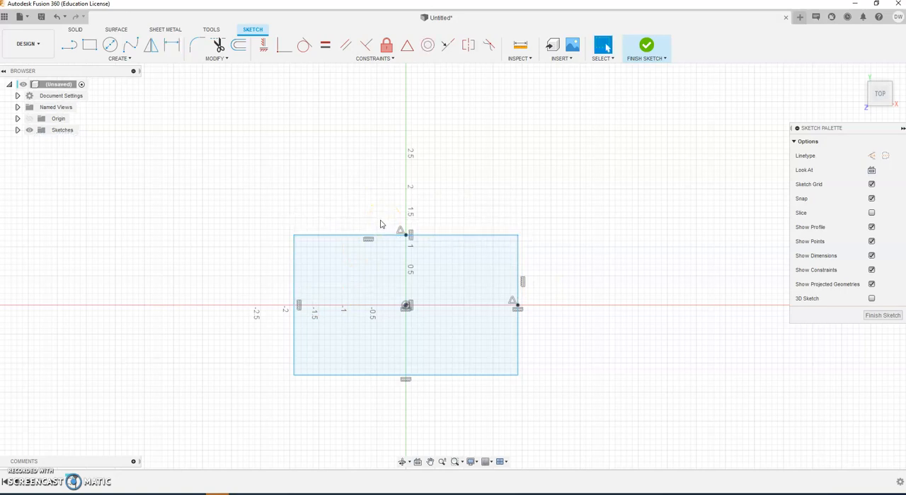
Step: Dimension the rectangle's width between its left and right edges and set it to 4 in
{"action": "left_click", "coordinate": [172, 44]}
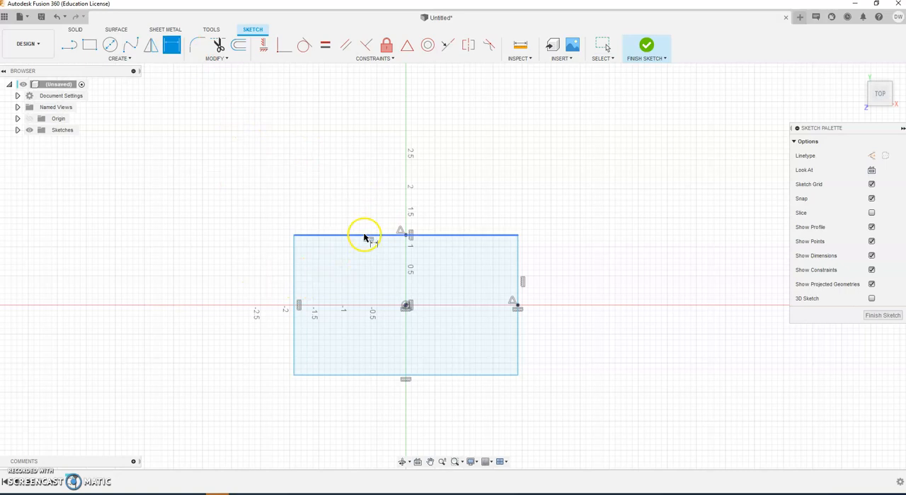
{"action": "left_click", "coordinate": [295, 290]}
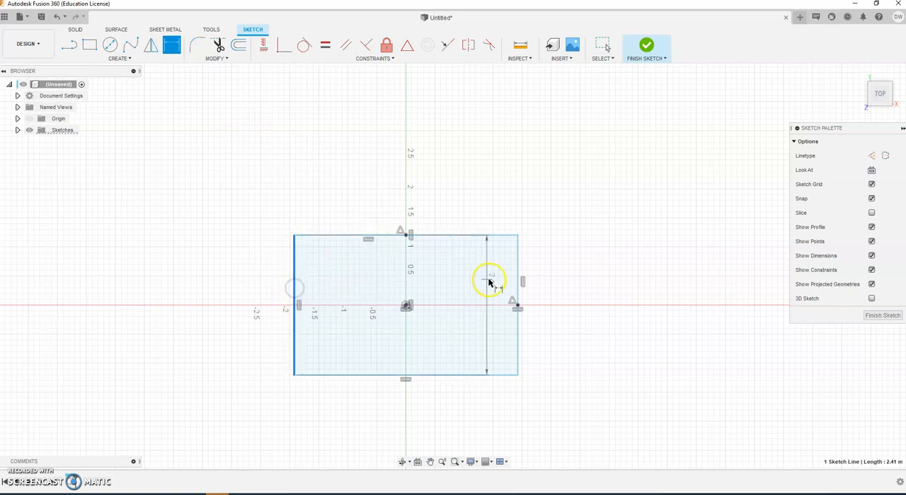
{"action": "left_click", "coordinate": [517, 293]}
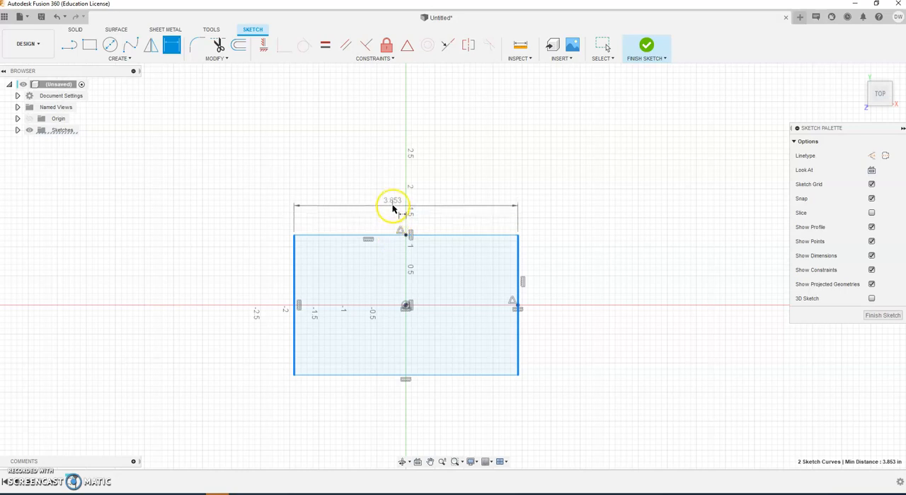
{"action": "left_click", "coordinate": [395, 205]}
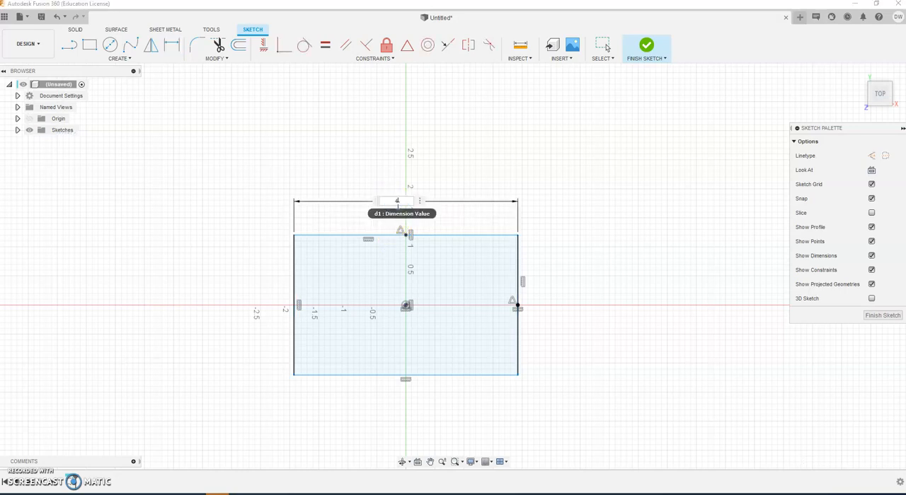
{"action": "key", "text": "Return"}
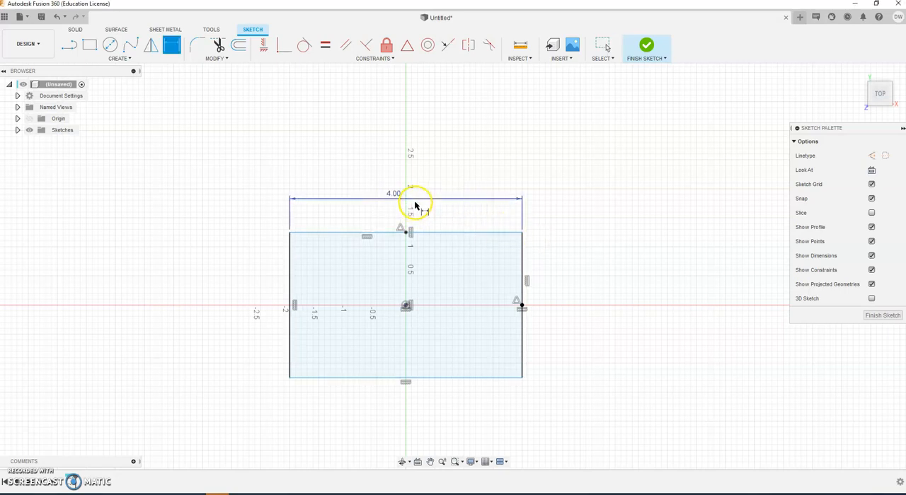
Step: Dimension the rectangle's height between its upper and lower edges and set it to 2 in
{"action": "left_click", "coordinate": [470, 233]}
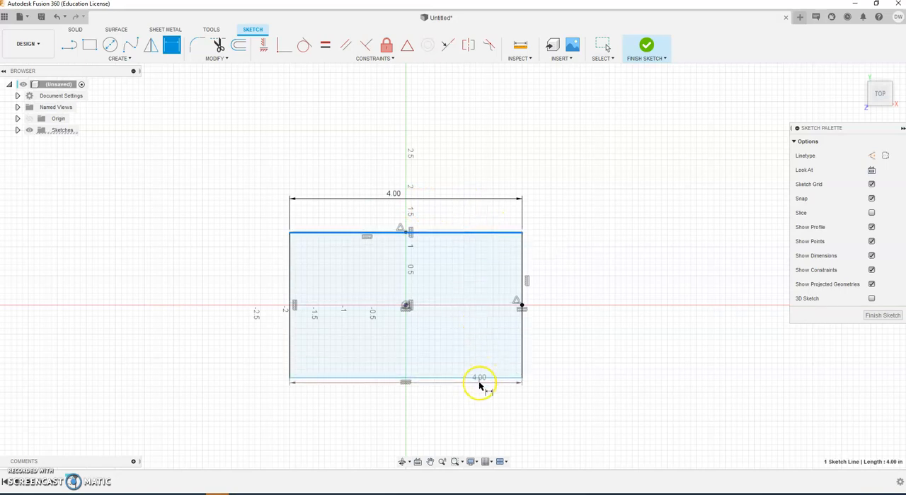
{"action": "left_click", "coordinate": [478, 377]}
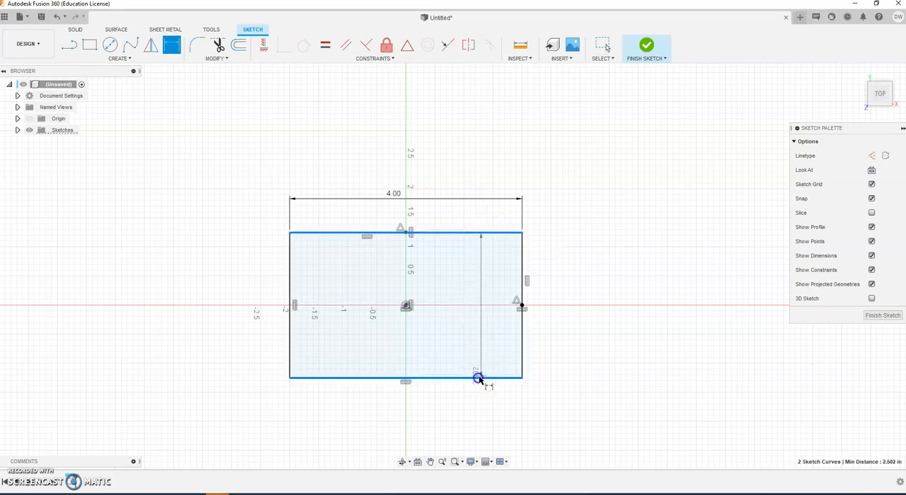
{"action": "left_click", "coordinate": [559, 317]}
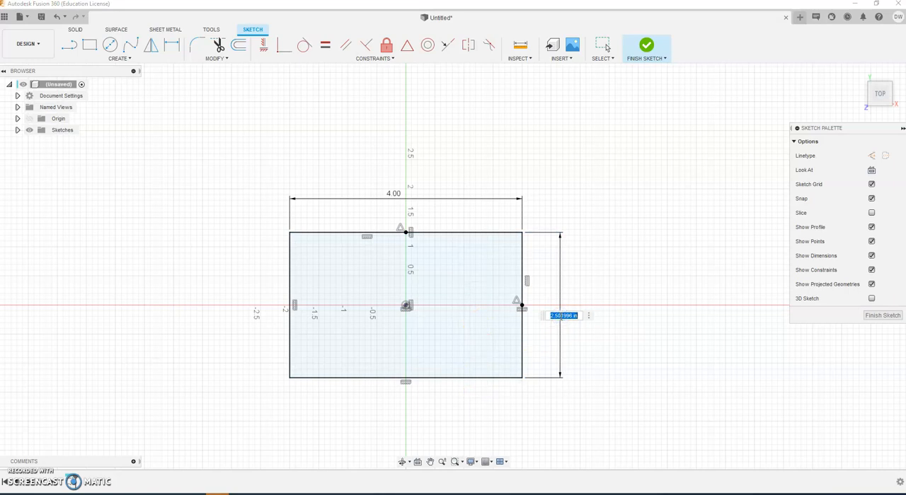
{"action": "type", "text": "2"}
{"action": "key", "text": "Return"}
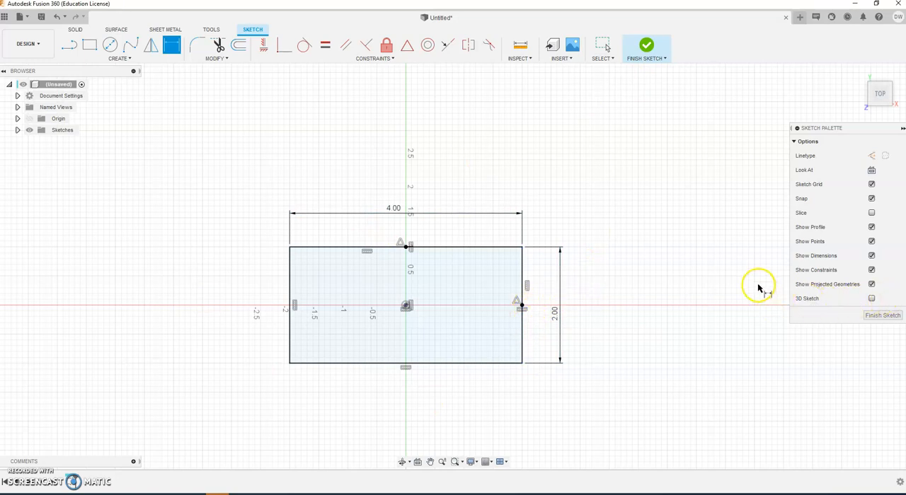
{"action": "key", "text": "Escape"}
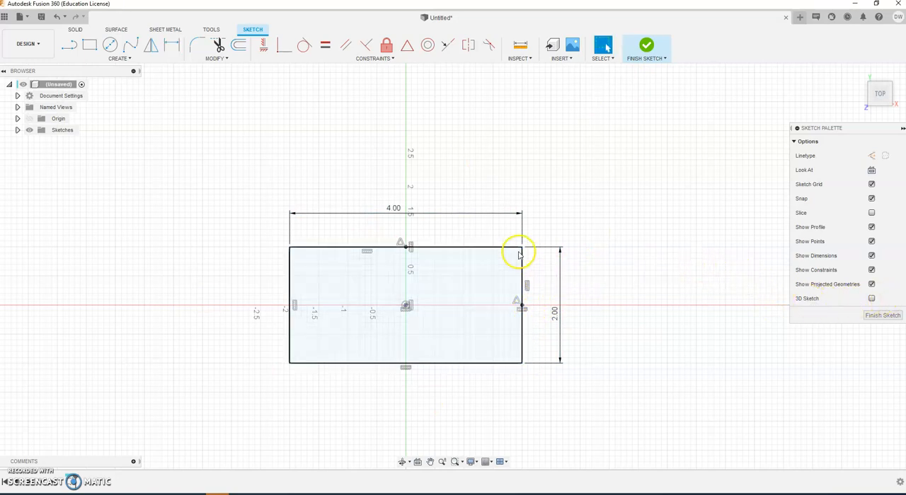
Step: Check the rectangle's upper-right corner and its upper and lower edges, and finish the sketch
{"action": "left_click", "coordinate": [520, 249]}
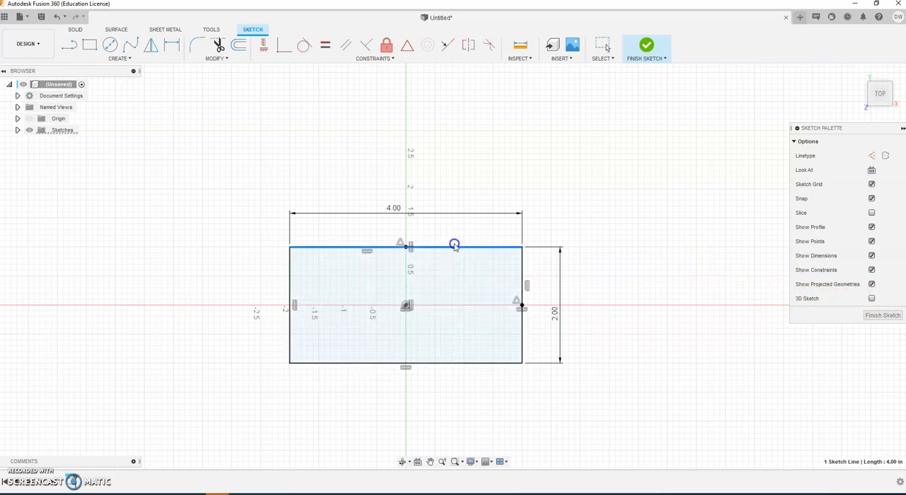
{"action": "left_click", "coordinate": [491, 363]}
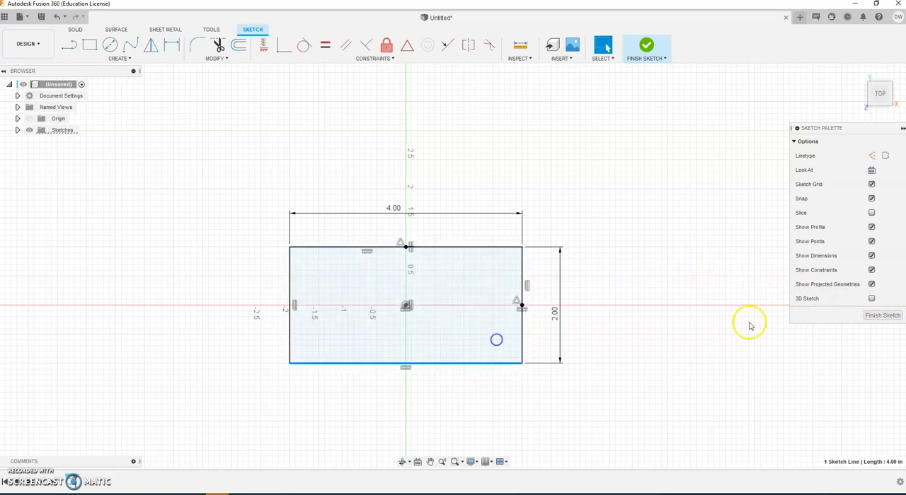
{"action": "left_click", "coordinate": [646, 47]}
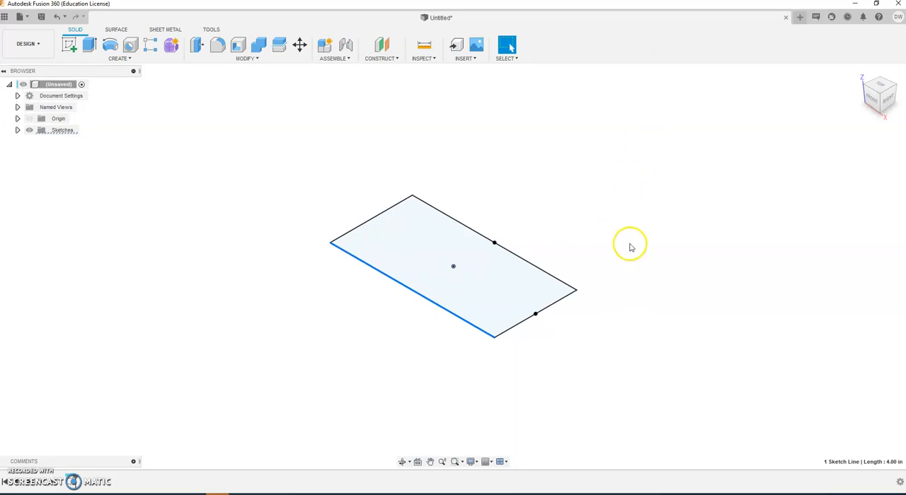
Step: Set up a one-sided Extrude of the rectangle profile upward by 1.50 in as a new body
{"action": "mouse_move", "coordinate": [530, 259]}
{"action": "middle_mouse_down", "text": "shift"}
{"action": "mouse_move", "coordinate": [477, 292]}
{"action": "mouse_move", "coordinate": [560, 307]}
{"action": "mouse_move", "coordinate": [609, 241]}
{"action": "mouse_move", "coordinate": [641, 330]}
{"action": "mouse_move", "coordinate": [615, 373]}
{"action": "mouse_move", "coordinate": [572, 336]}
{"action": "mouse_move", "coordinate": [455, 317]}
{"action": "mouse_move", "coordinate": [470, 245]}
{"action": "mouse_move", "coordinate": [422, 243]}
{"action": "mouse_move", "coordinate": [455, 257]}
{"action": "mouse_move", "coordinate": [436, 252]}
{"action": "middle_mouse_up", "text": "shift"}
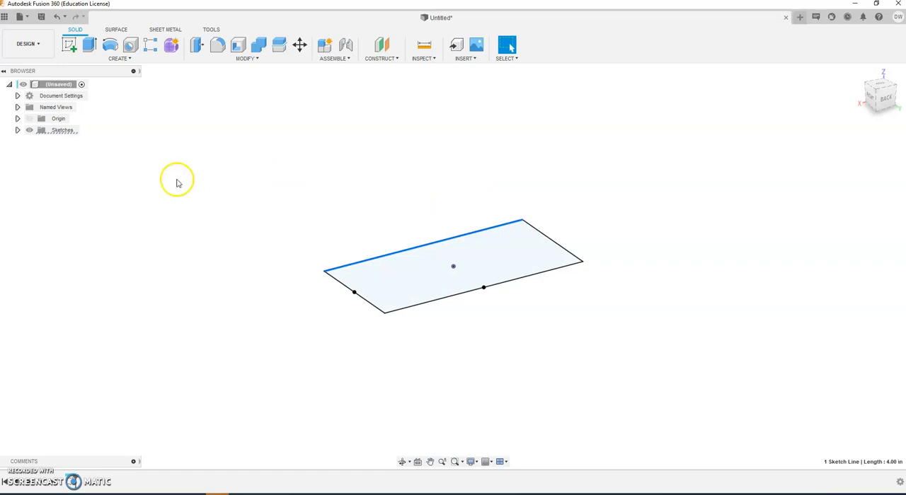
{"action": "left_click", "coordinate": [90, 46]}
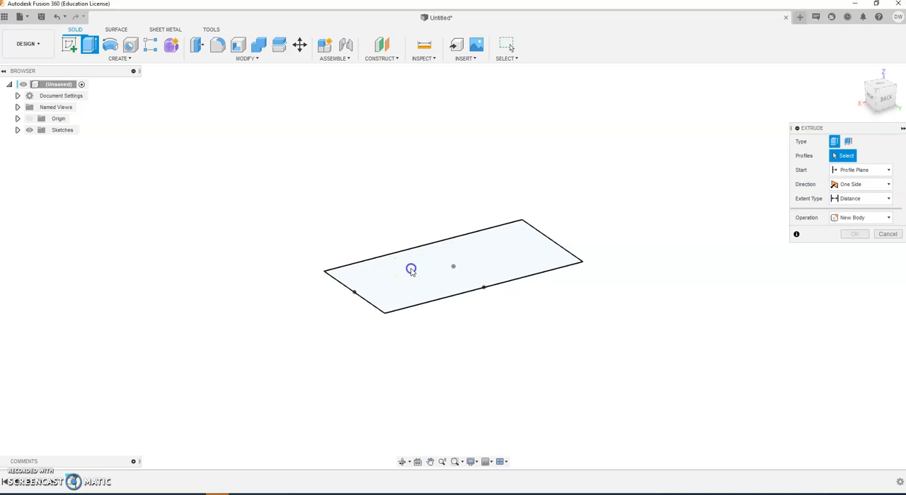
{"action": "left_click", "coordinate": [412, 274]}
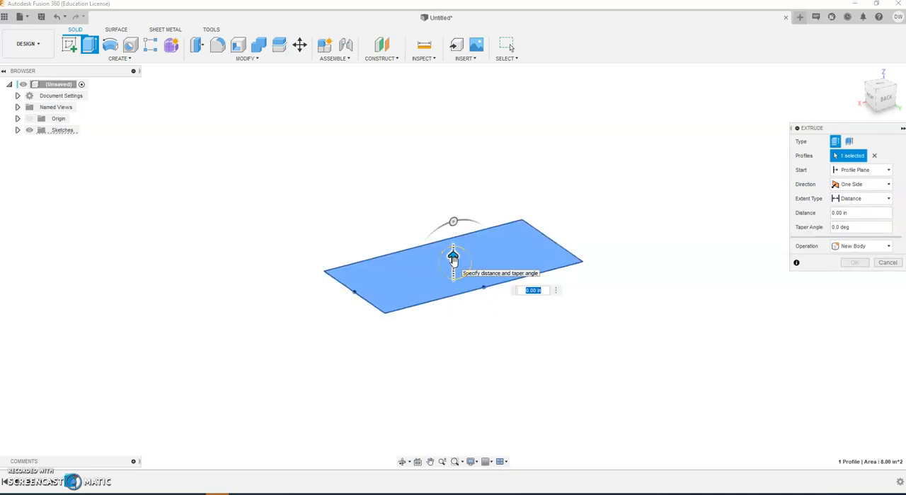
{"action": "left_click_drag", "start_coordinate": [454, 257], "coordinate": [453, 181]}
{"action": "left_click", "coordinate": [532, 211]}
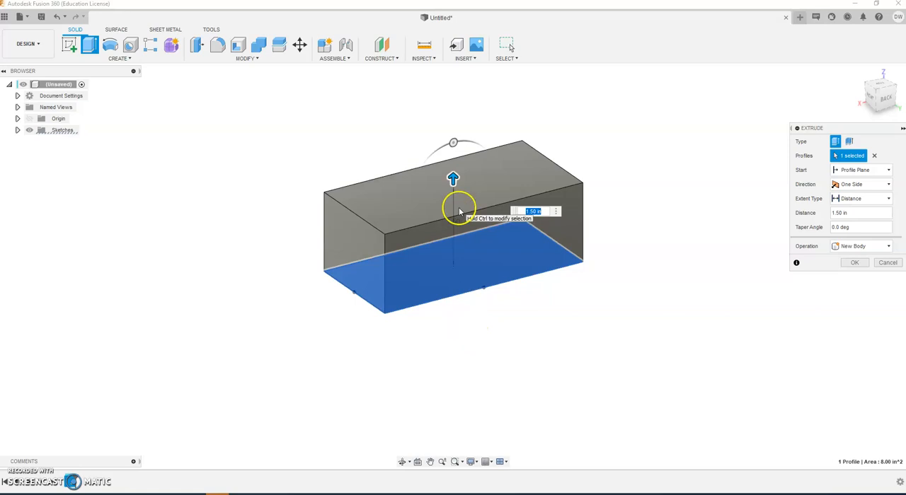
{"action": "left_click_drag", "start_coordinate": [861, 128], "coordinate": [755, 129]}
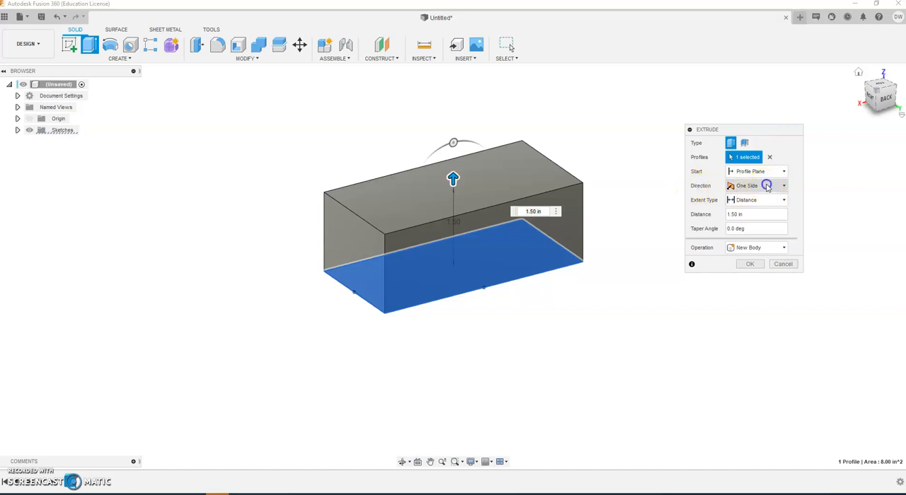
Step: Make the extrusion symmetric about the sketch plane with a whole length of 1.5 in and create the block
{"action": "left_click", "coordinate": [766, 185]}
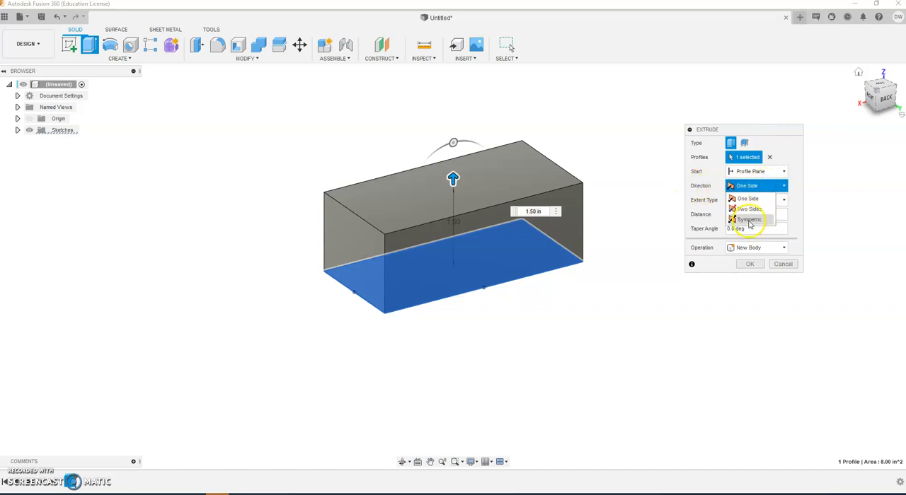
{"action": "left_click", "coordinate": [748, 220]}
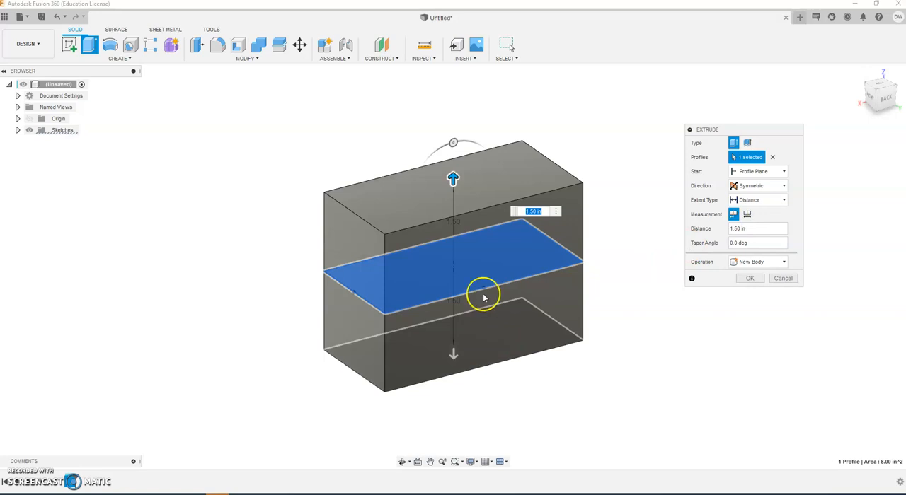
{"action": "mouse_move", "coordinate": [453, 178]}
{"action": "left_mouse_down"}
{"action": "mouse_move", "coordinate": [457, 205]}
{"action": "mouse_move", "coordinate": [461, 162]}
{"action": "mouse_move", "coordinate": [461, 205]}
{"action": "mouse_move", "coordinate": [461, 158]}
{"action": "mouse_move", "coordinate": [455, 196]}
{"action": "mouse_move", "coordinate": [445, 177]}
{"action": "left_mouse_up"}
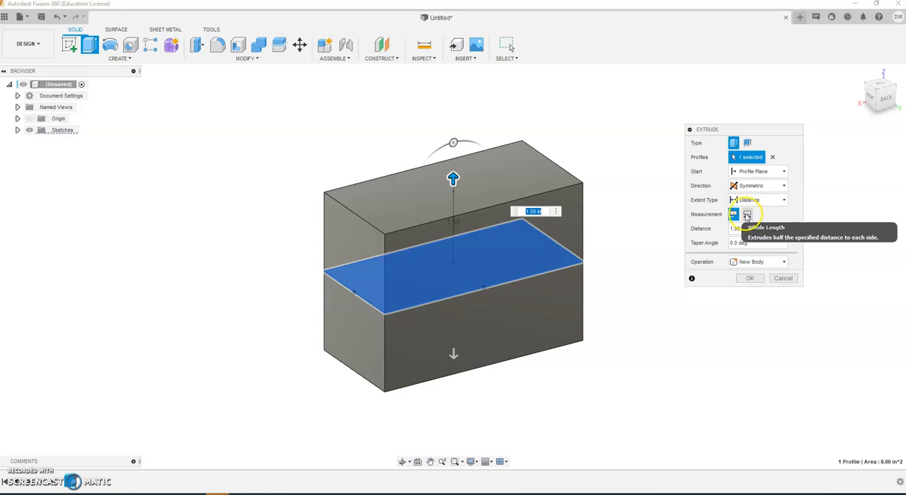
{"action": "left_click", "coordinate": [747, 215]}
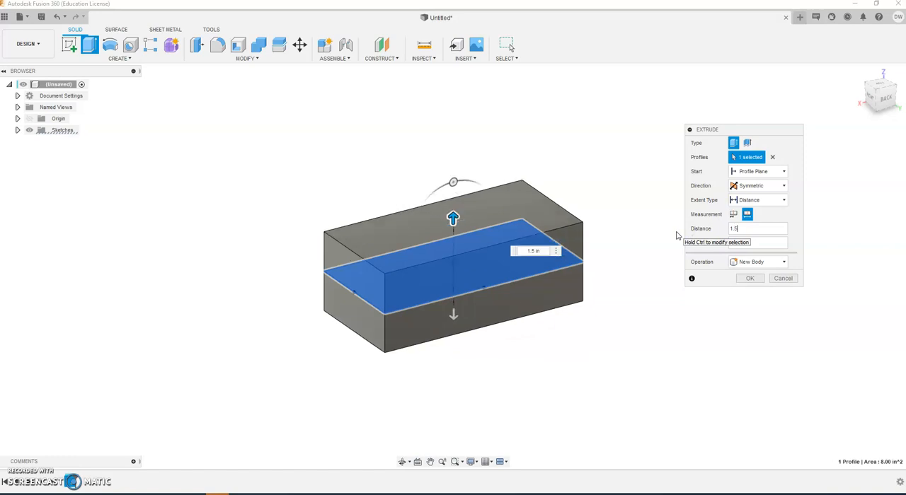
{"action": "key", "text": "Return"}
{"action": "left_click", "coordinate": [755, 201]}
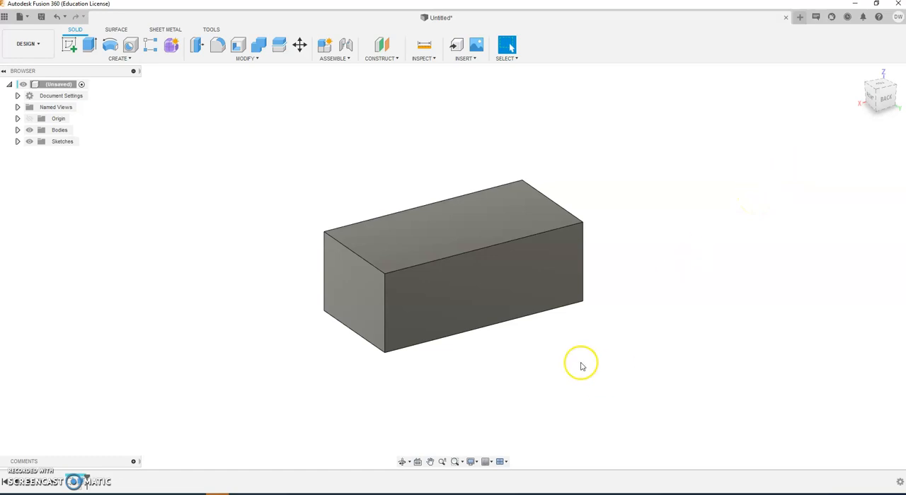
Step: Try the Half Length measurement on the block's extrusion, restore Whole Length, and open the base sketch for editing
{"action": "mouse_move", "coordinate": [516, 366]}
{"action": "middle_mouse_down", "text": "shift"}
{"action": "mouse_move", "coordinate": [658, 362]}
{"action": "mouse_move", "coordinate": [467, 368]}
{"action": "mouse_move", "coordinate": [626, 364]}
{"action": "mouse_move", "coordinate": [477, 372]}
{"action": "mouse_move", "coordinate": [536, 370]}
{"action": "mouse_move", "coordinate": [516, 377]}
{"action": "middle_mouse_up", "text": "shift"}
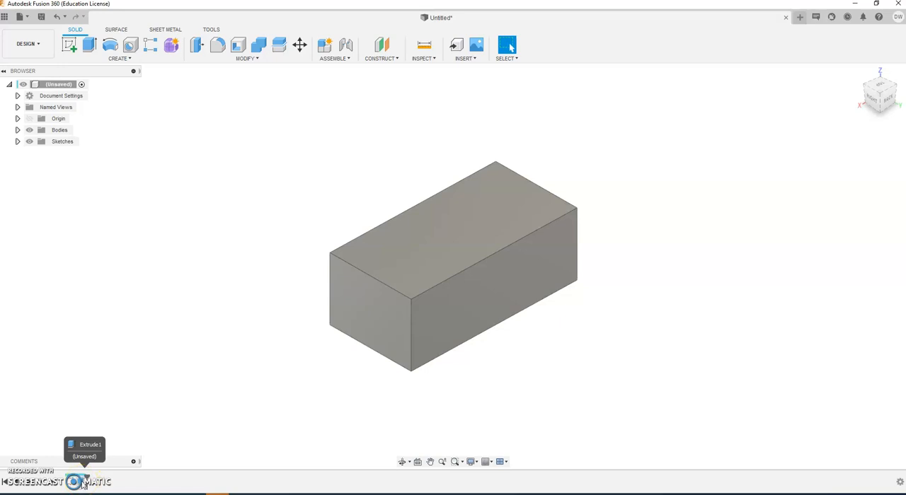
{"action": "left_click", "coordinate": [83, 484]}
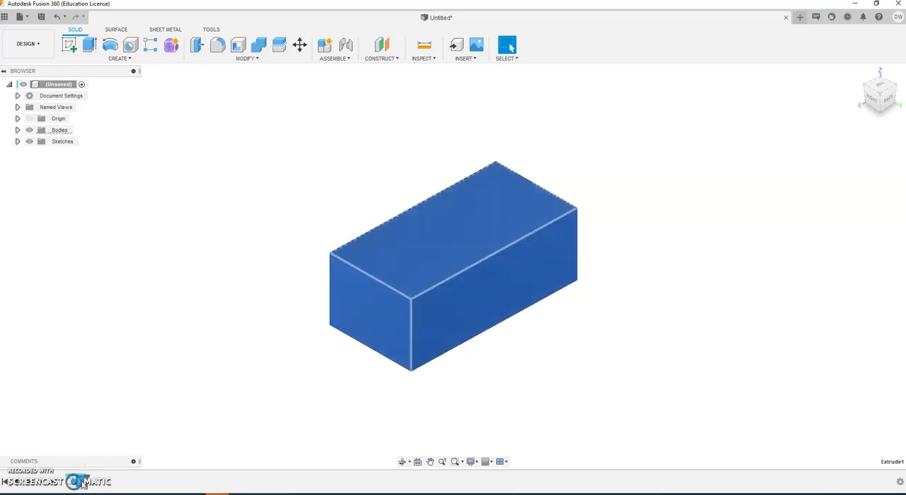
{"action": "double_click", "coordinate": [84, 484]}
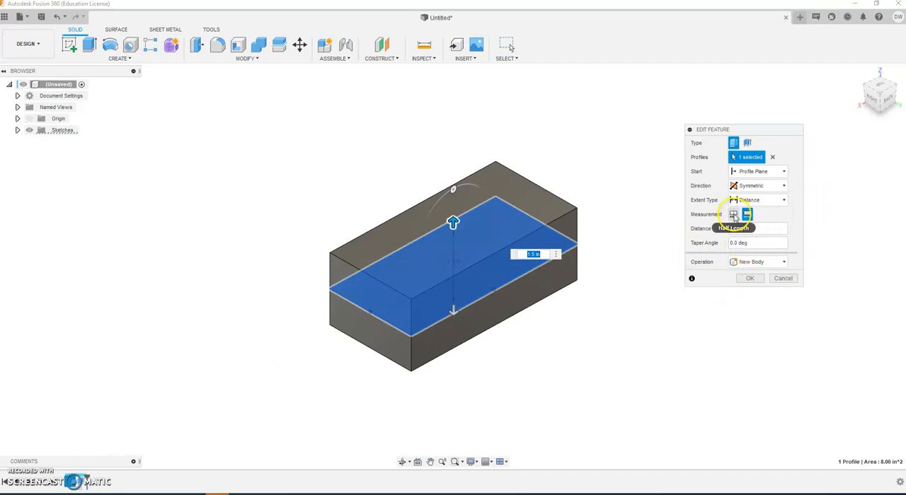
{"action": "left_click", "coordinate": [733, 216]}
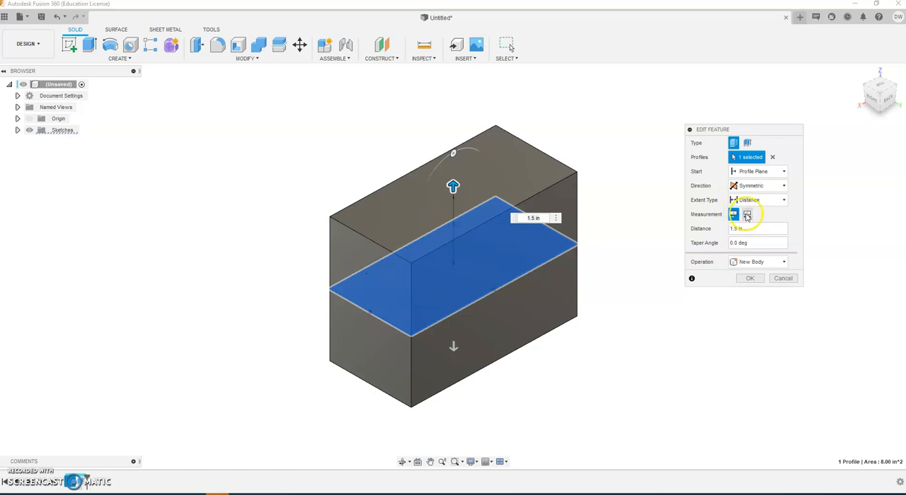
{"action": "left_click", "coordinate": [747, 214]}
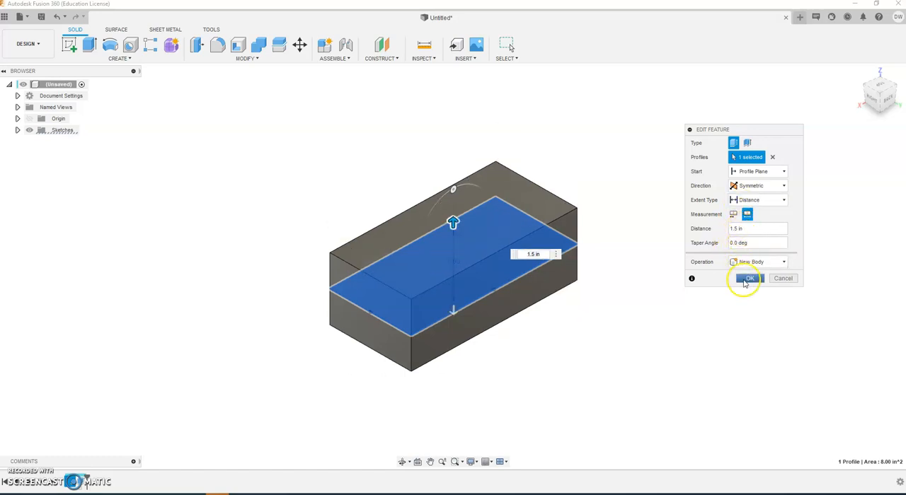
{"action": "left_click", "coordinate": [747, 279]}
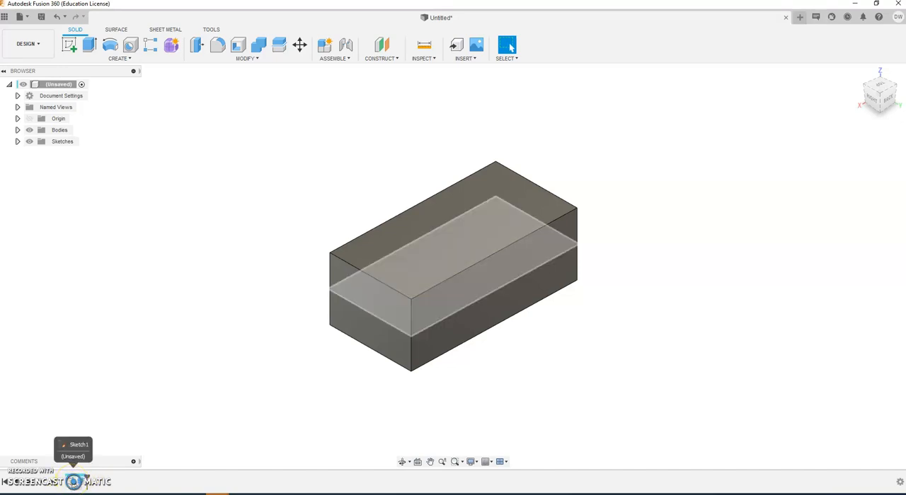
{"action": "double_click", "coordinate": [73, 481]}
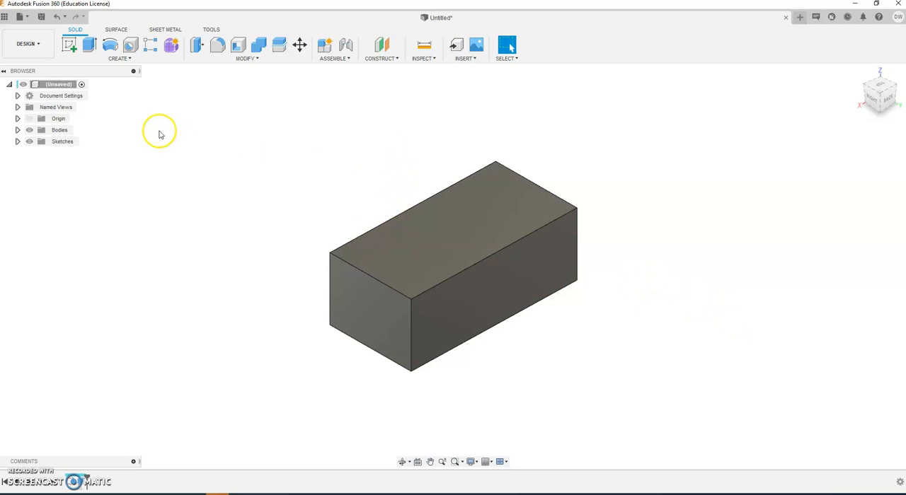
Step: Sketch a two-point rectangle about 2.51 in wide on the block's top face, spanning its full 2 in depth between the long edges
{"action": "left_click", "coordinate": [69, 44]}
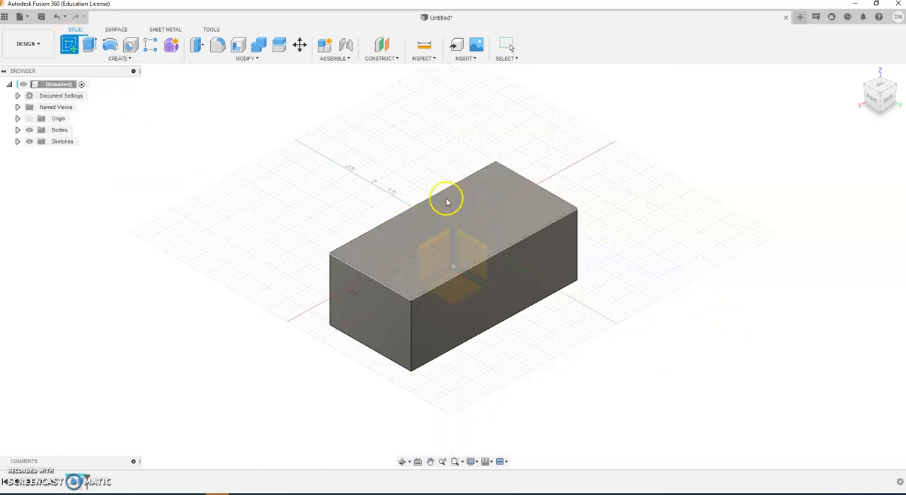
{"action": "left_click", "coordinate": [414, 229]}
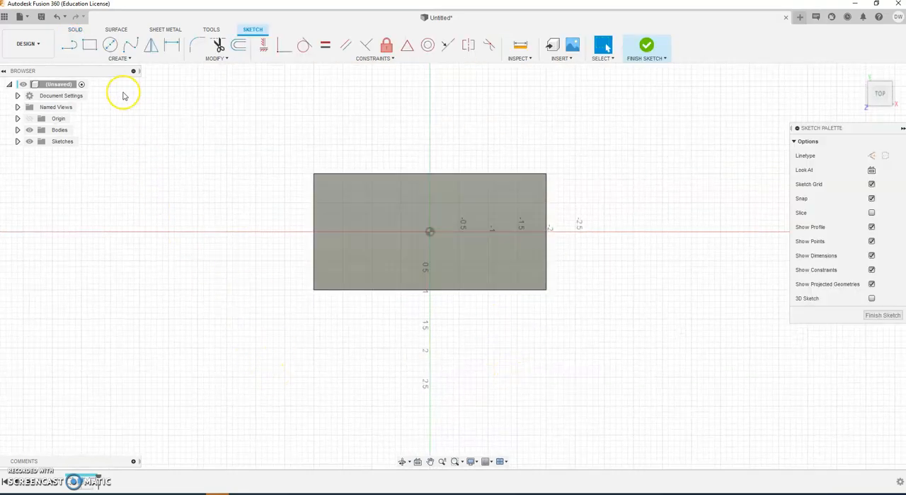
{"action": "left_click", "coordinate": [89, 47]}
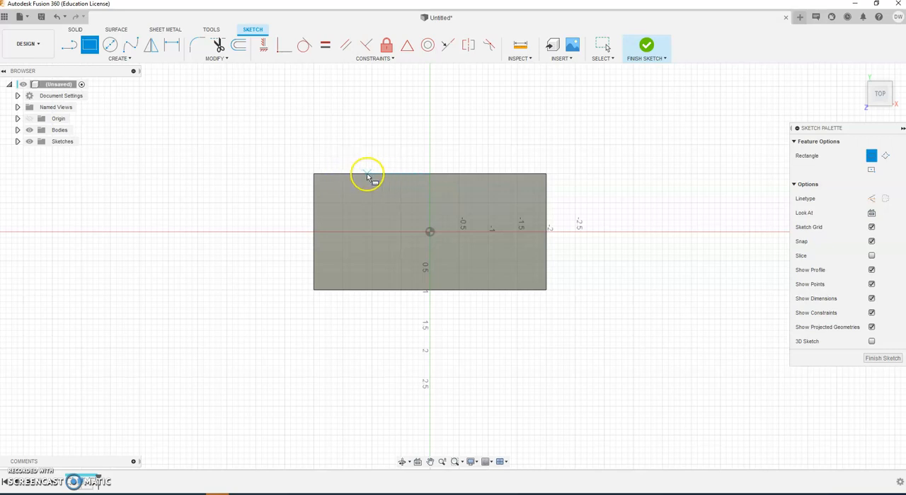
{"action": "left_click", "coordinate": [355, 174]}
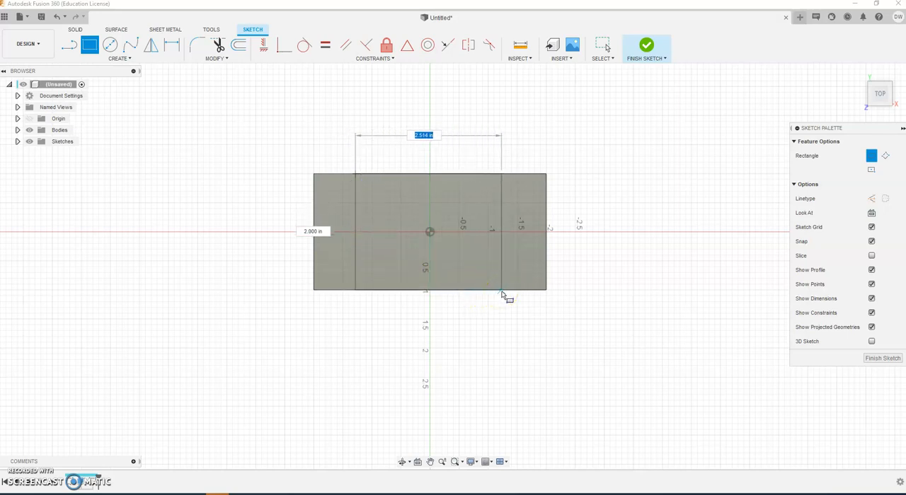
{"action": "left_click", "coordinate": [501, 289]}
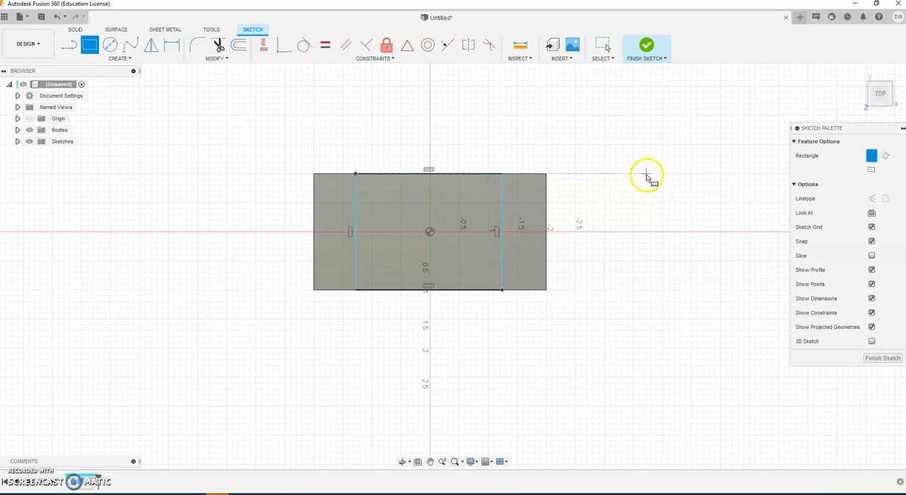
Step: Pull the rectangle's two short sides inward on the top face until it is about 2.02 in wide
{"action": "key", "text": "Escape"}
{"action": "left_click", "coordinate": [430, 174]}
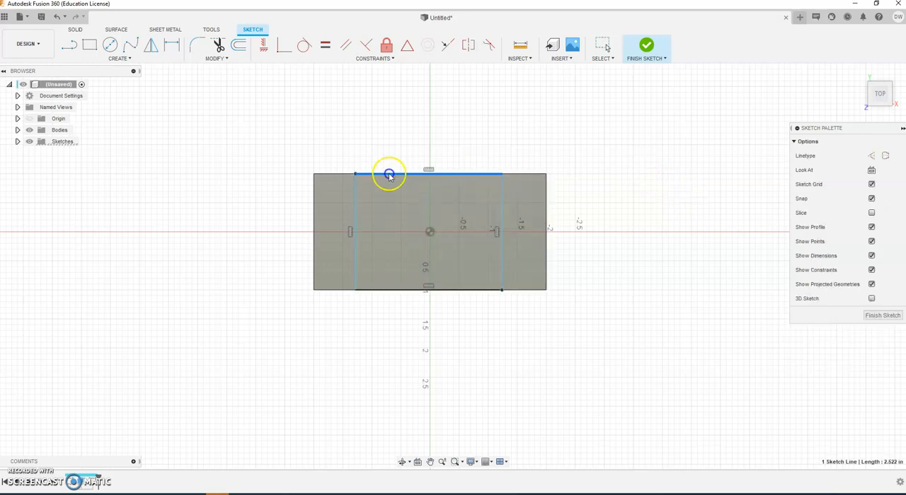
{"action": "left_click", "coordinate": [401, 289]}
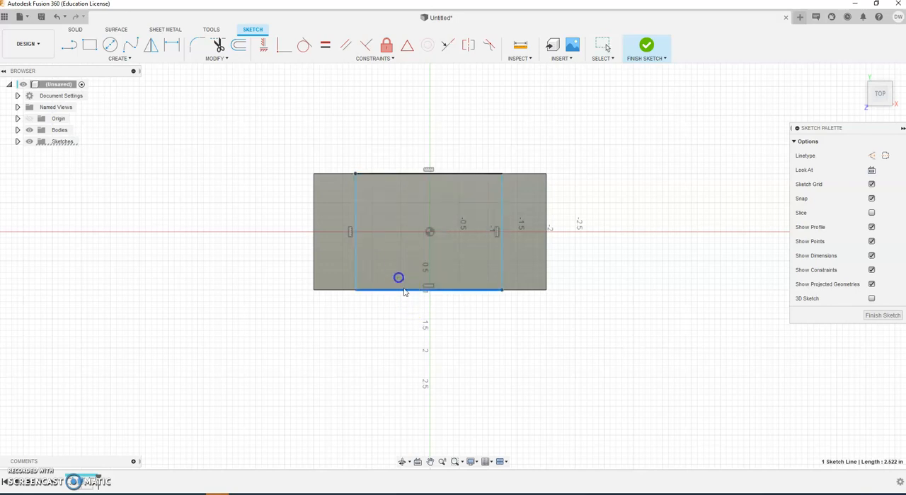
{"action": "left_click", "coordinate": [592, 322]}
{"action": "mouse_move", "coordinate": [498, 260]}
{"action": "left_mouse_down"}
{"action": "mouse_move", "coordinate": [434, 263]}
{"action": "mouse_move", "coordinate": [497, 266]}
{"action": "left_mouse_up"}
{"action": "mouse_move", "coordinate": [356, 264]}
{"action": "left_mouse_down"}
{"action": "mouse_move", "coordinate": [421, 265]}
{"action": "mouse_move", "coordinate": [377, 264]}
{"action": "left_mouse_up"}
{"action": "left_click", "coordinate": [602, 250]}
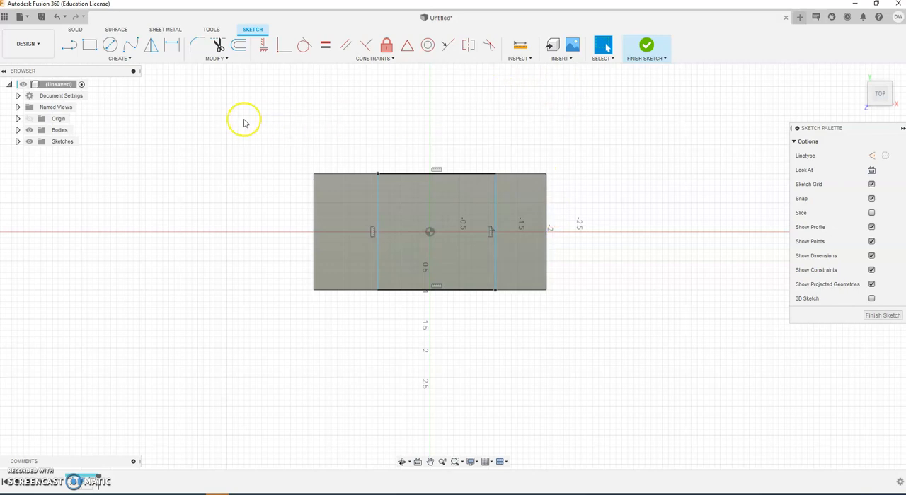
Step: Dimension the distance between the rectangle's two sides across the block as 2 in
{"action": "left_click", "coordinate": [171, 45]}
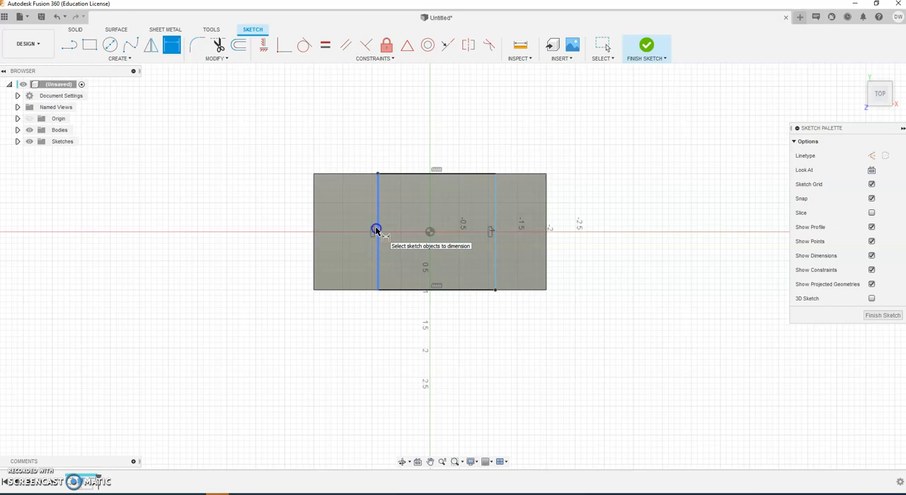
{"action": "left_click", "coordinate": [376, 231]}
{"action": "left_click", "coordinate": [495, 255]}
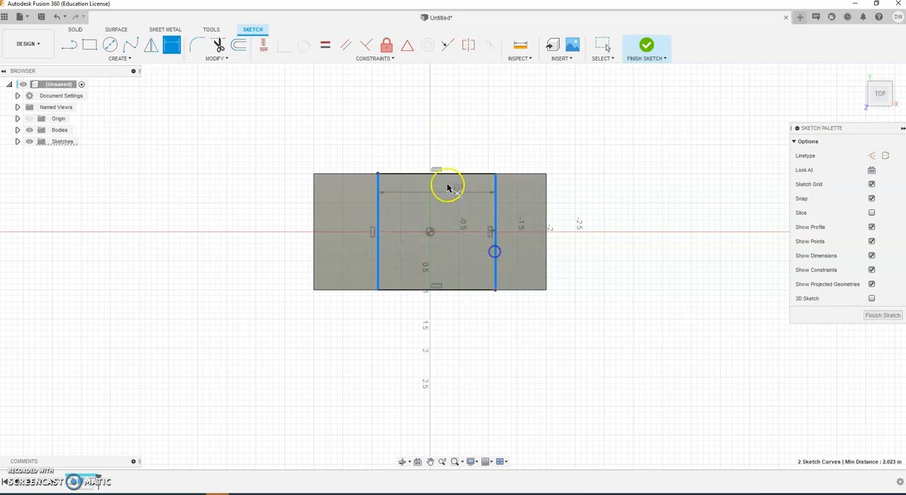
{"action": "left_click", "coordinate": [432, 138]}
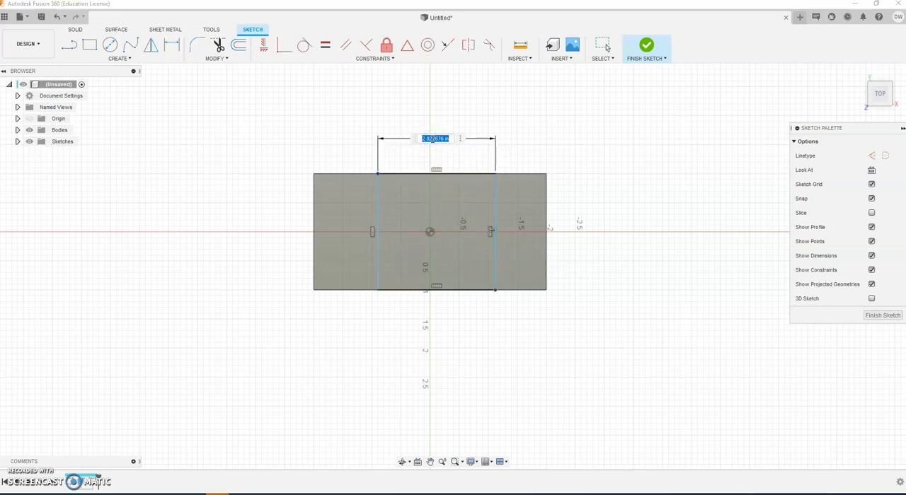
{"action": "type", "text": "2"}
{"action": "key", "text": "Return"}
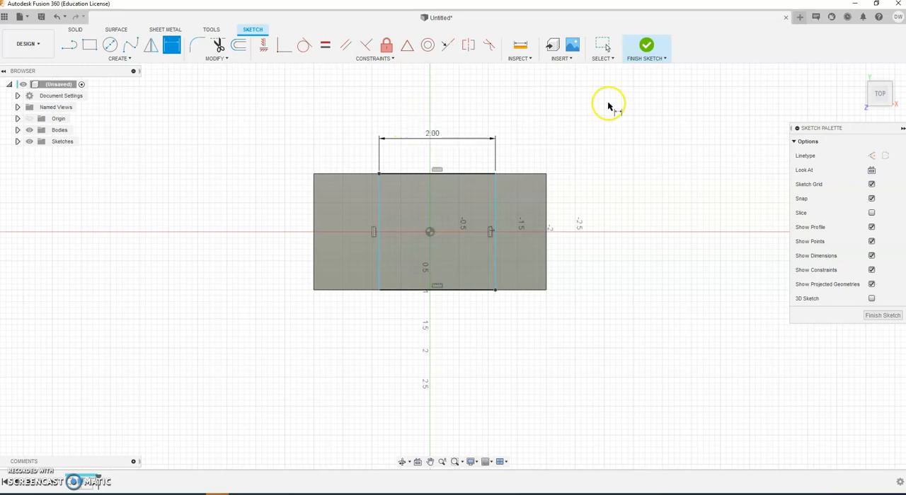
{"action": "key", "text": "Escape"}
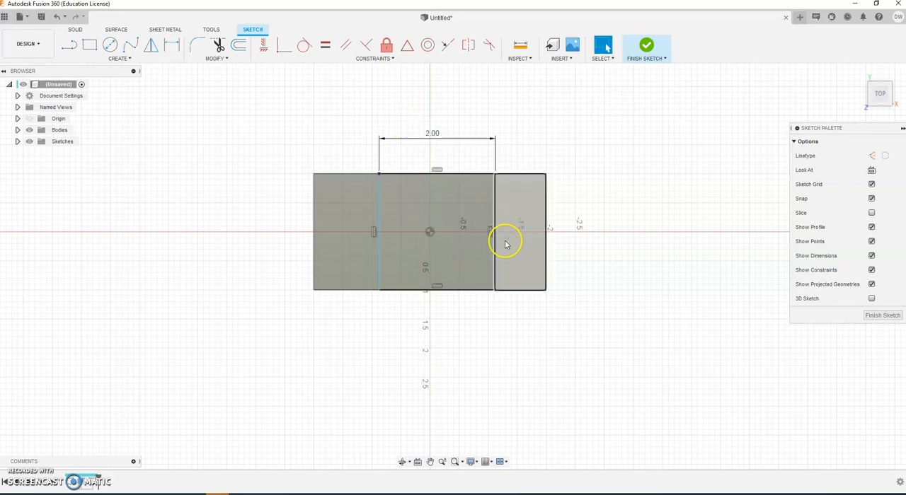
Step: Slide the dimensioned rectangle back and forth along the block's length to test its freedom of movement
{"action": "mouse_move", "coordinate": [497, 248]}
{"action": "left_mouse_down"}
{"action": "mouse_move", "coordinate": [440, 247]}
{"action": "mouse_move", "coordinate": [601, 251]}
{"action": "mouse_move", "coordinate": [417, 250]}
{"action": "mouse_move", "coordinate": [605, 247]}
{"action": "mouse_move", "coordinate": [362, 251]}
{"action": "mouse_move", "coordinate": [636, 250]}
{"action": "mouse_move", "coordinate": [457, 252]}
{"action": "mouse_move", "coordinate": [549, 258]}
{"action": "mouse_move", "coordinate": [471, 253]}
{"action": "mouse_move", "coordinate": [507, 259]}
{"action": "left_mouse_up"}
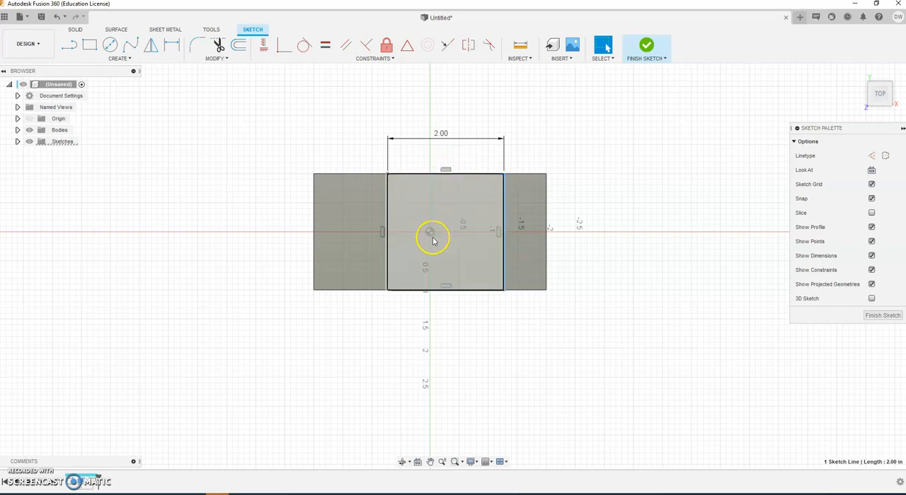
{"action": "mouse_move", "coordinate": [503, 234]}
{"action": "left_mouse_down"}
{"action": "mouse_move", "coordinate": [435, 244]}
{"action": "mouse_move", "coordinate": [493, 242]}
{"action": "left_mouse_up"}
{"action": "left_click", "coordinate": [603, 136]}
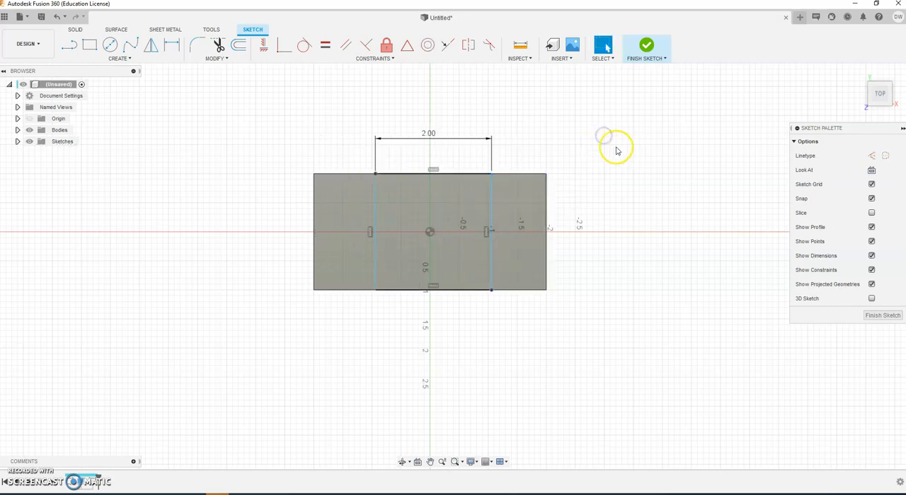
Step: Dimension the rectangle's left side 1 in from the block's left end and finish the sketch
{"action": "left_click", "coordinate": [170, 46]}
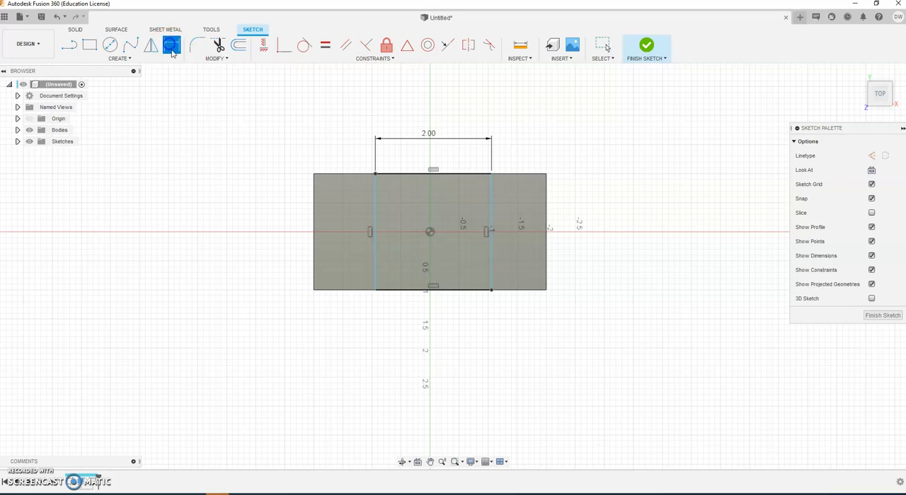
{"action": "left_click", "coordinate": [314, 227]}
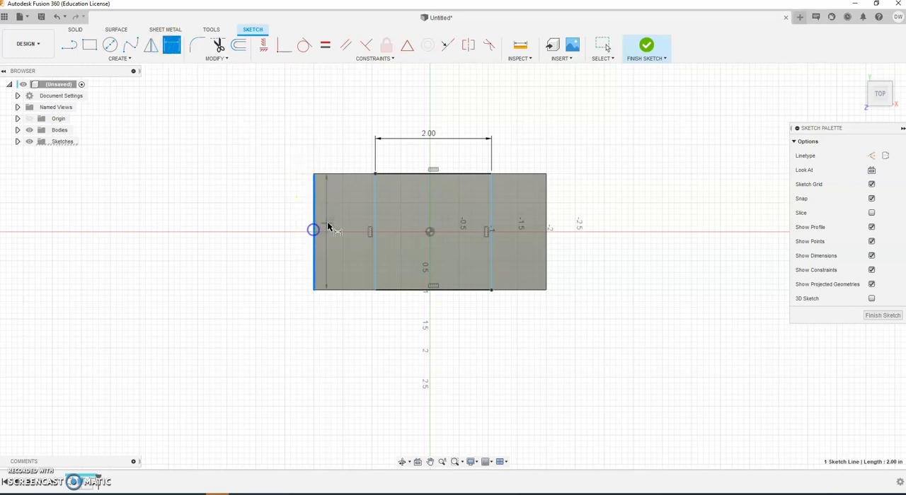
{"action": "left_click", "coordinate": [376, 237]}
{"action": "left_click", "coordinate": [352, 143]}
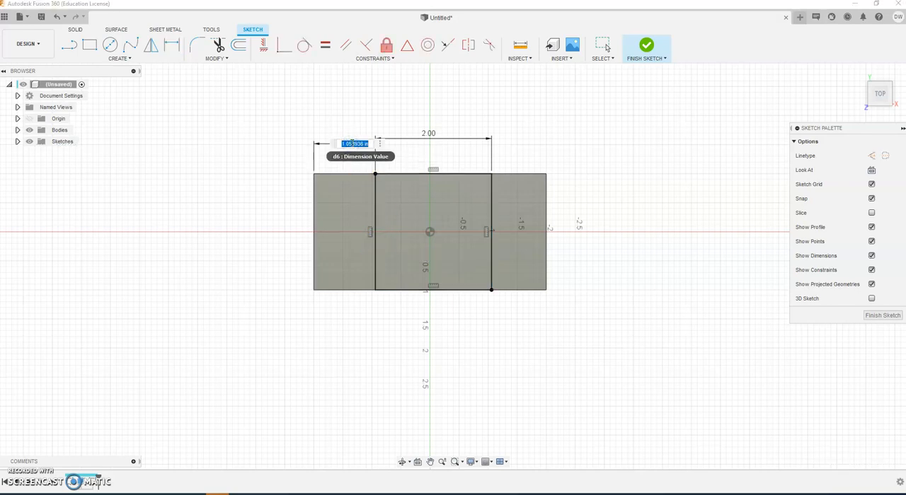
{"action": "key", "text": "Return"}
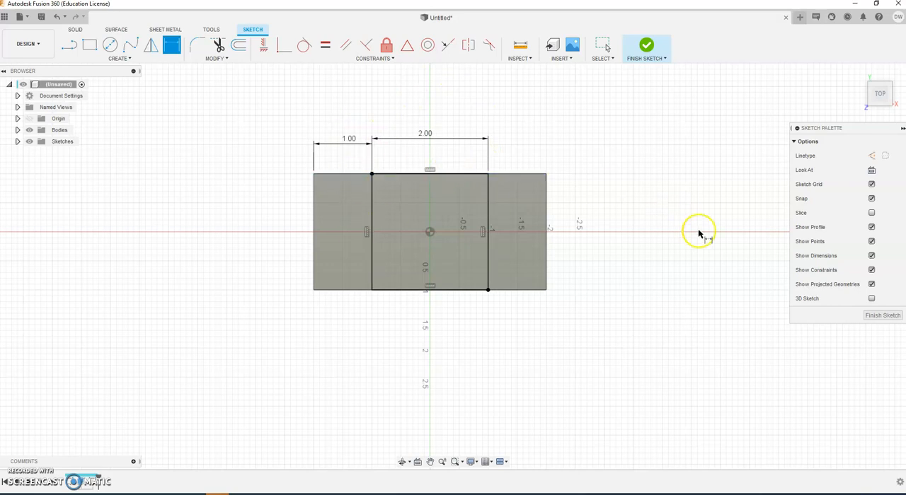
{"action": "key", "text": "Escape"}
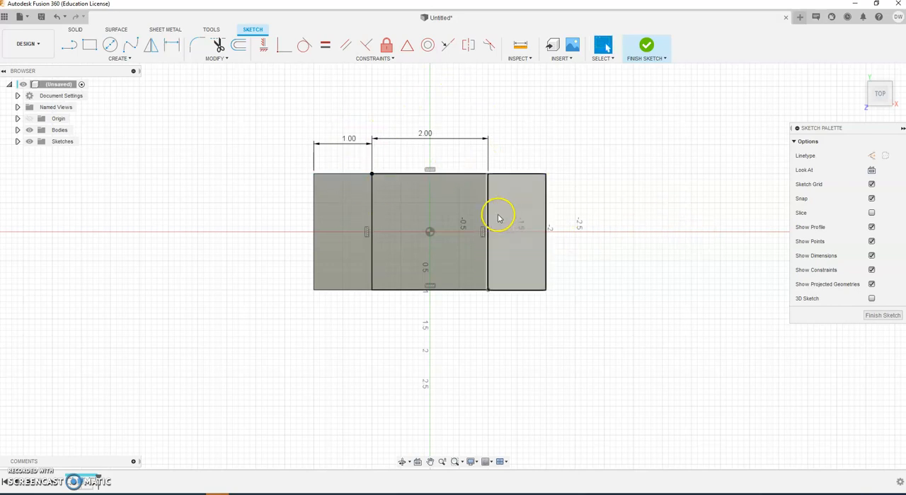
{"action": "left_click", "coordinate": [487, 218]}
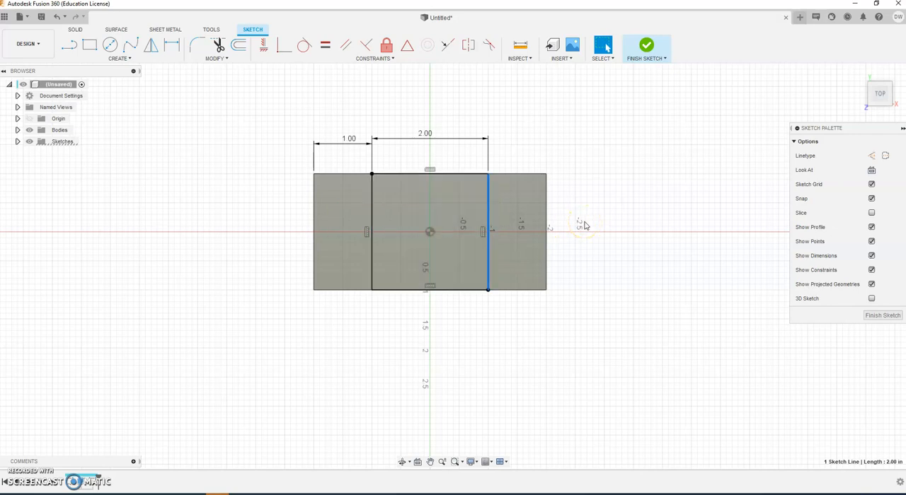
{"action": "left_click", "coordinate": [740, 190]}
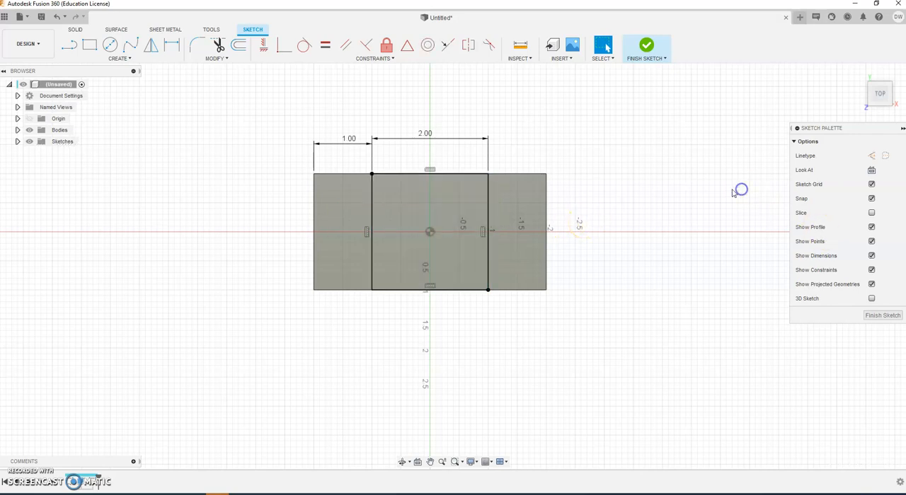
{"action": "left_click", "coordinate": [647, 46]}
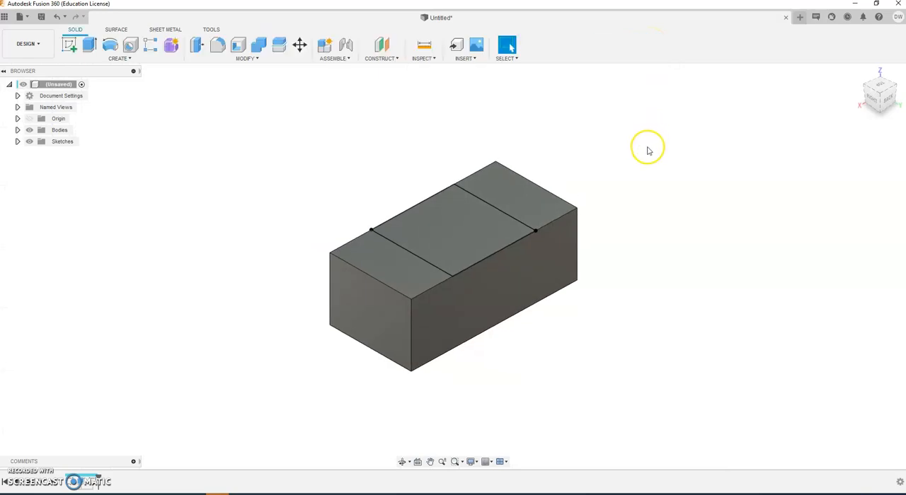
Step: Extrude the central rectangle profile, previewing a 1.60 in upward join before pulling it down to a -1.00 in cut
{"action": "left_click", "coordinate": [89, 46]}
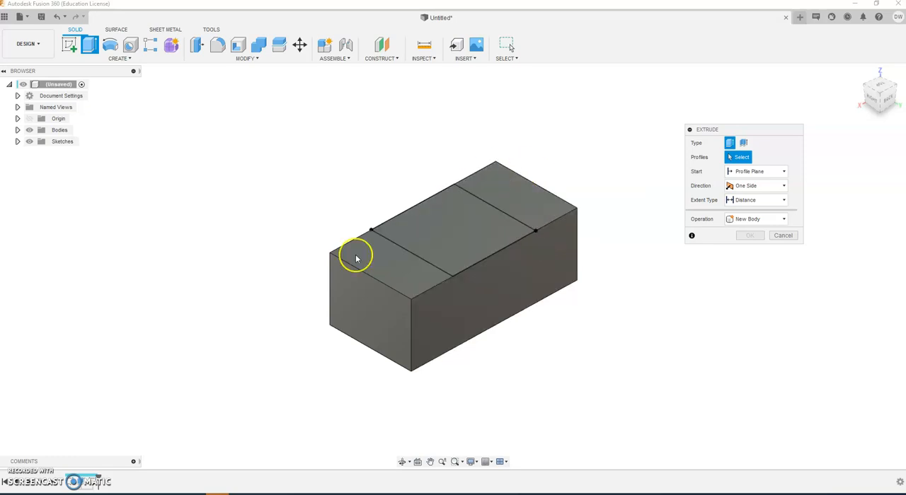
{"action": "left_click", "coordinate": [456, 231]}
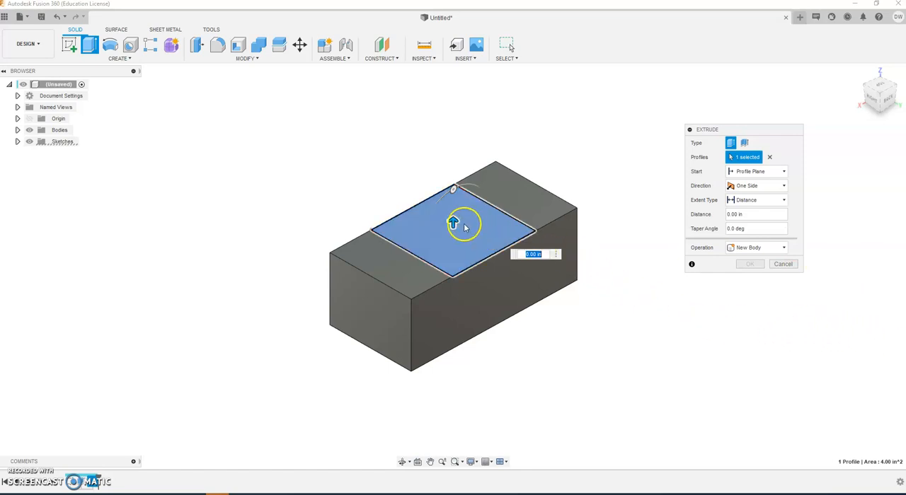
{"action": "left_click_drag", "start_coordinate": [453, 222], "coordinate": [453, 144]}
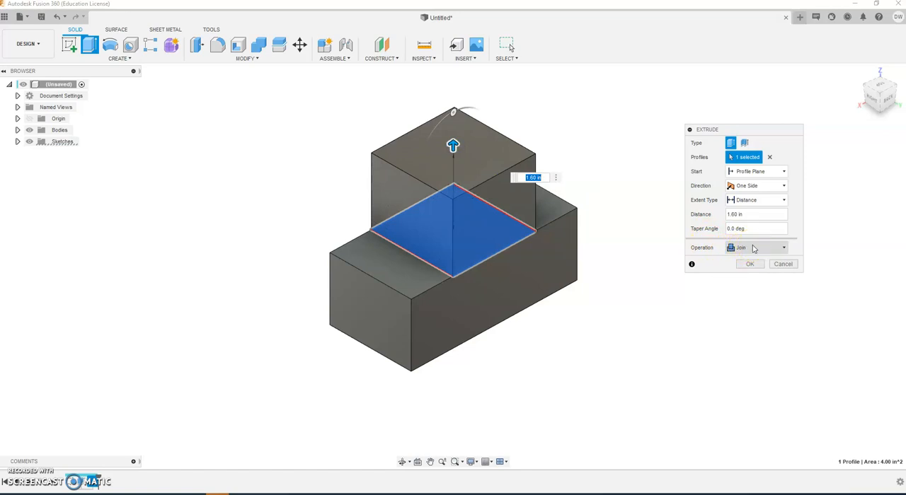
{"action": "left_click_drag", "start_coordinate": [452, 143], "coordinate": [454, 287]}
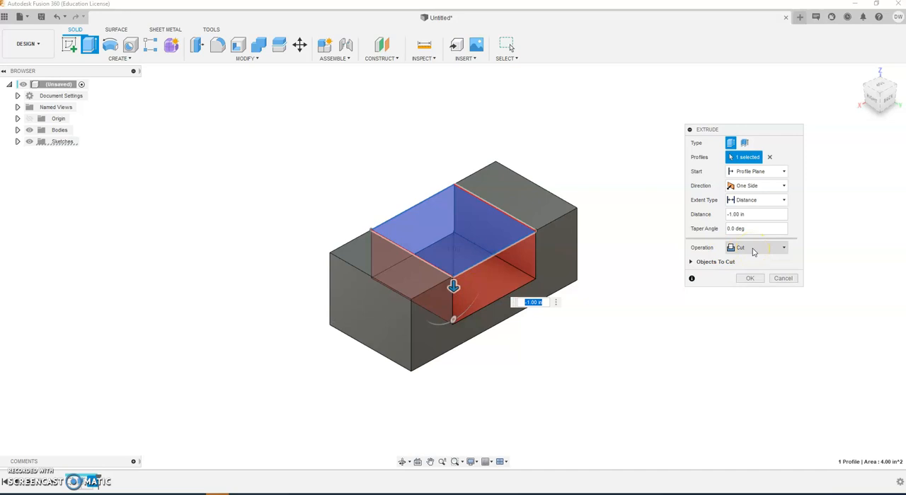
Step: Review the extrusion's operation options, keep Cut, set the distance to -.5 in and create the slot
{"action": "left_click", "coordinate": [772, 249]}
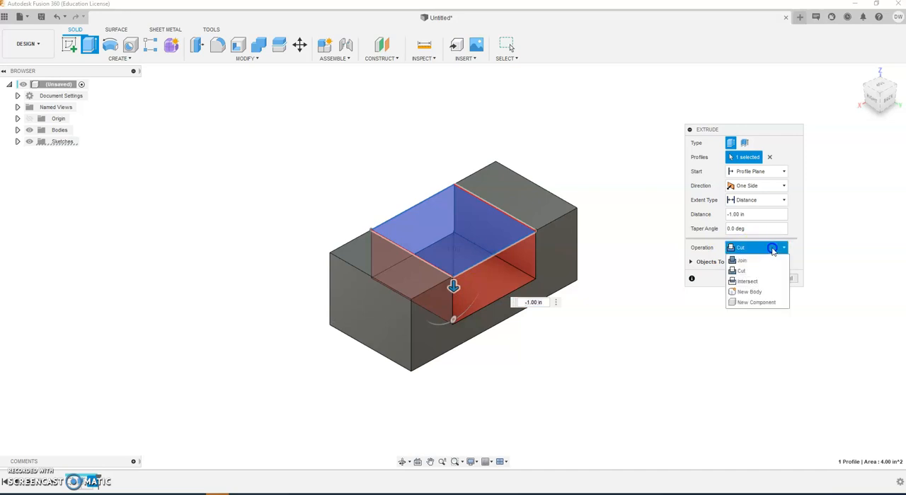
{"action": "left_click", "coordinate": [766, 282]}
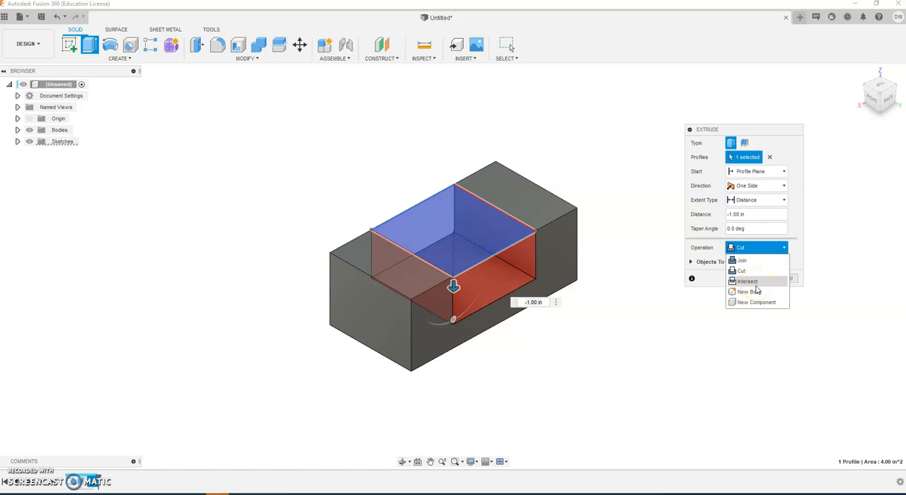
{"action": "left_click", "coordinate": [756, 293]}
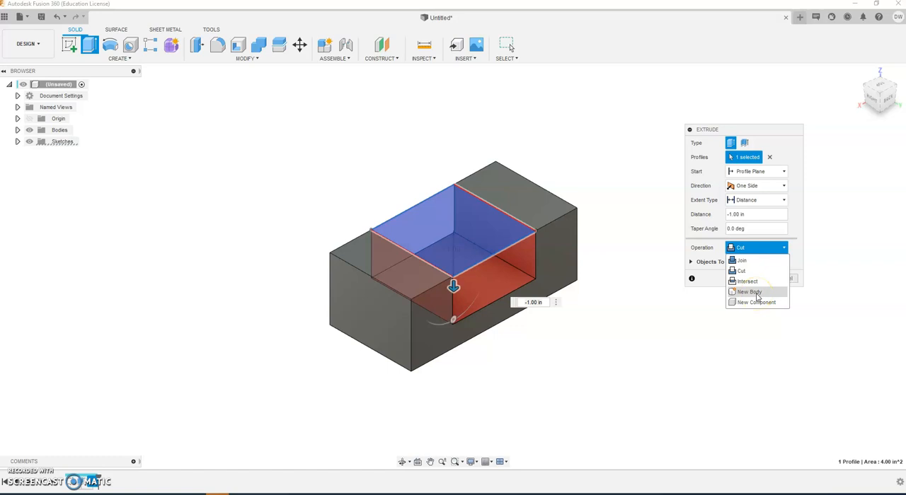
{"action": "left_click", "coordinate": [759, 304]}
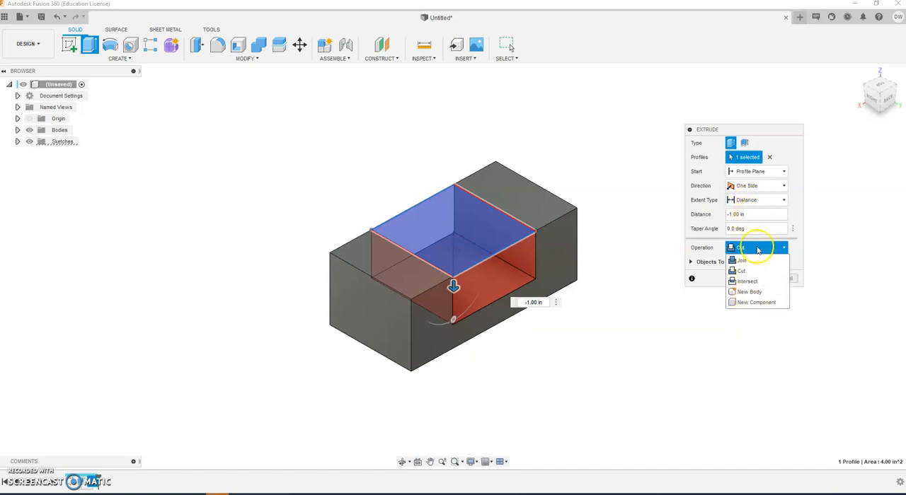
{"action": "left_click", "coordinate": [746, 275]}
{"action": "left_click", "coordinate": [757, 214]}
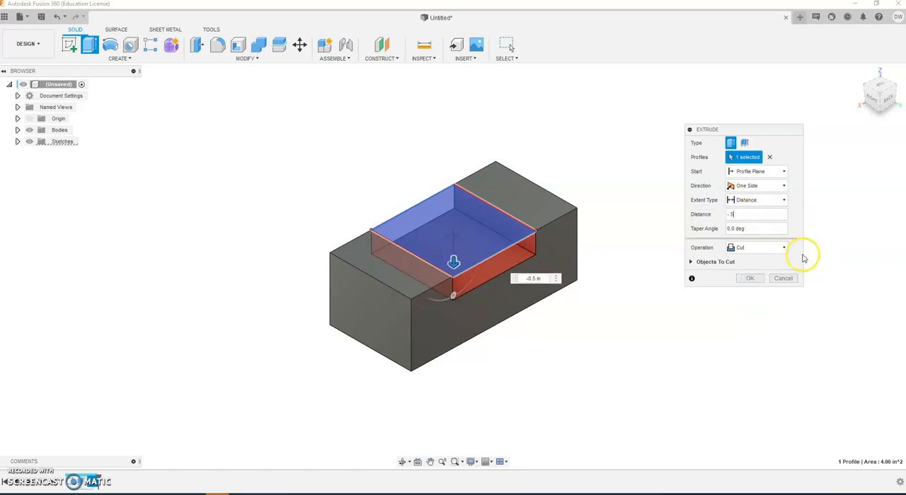
{"action": "left_click", "coordinate": [750, 278]}
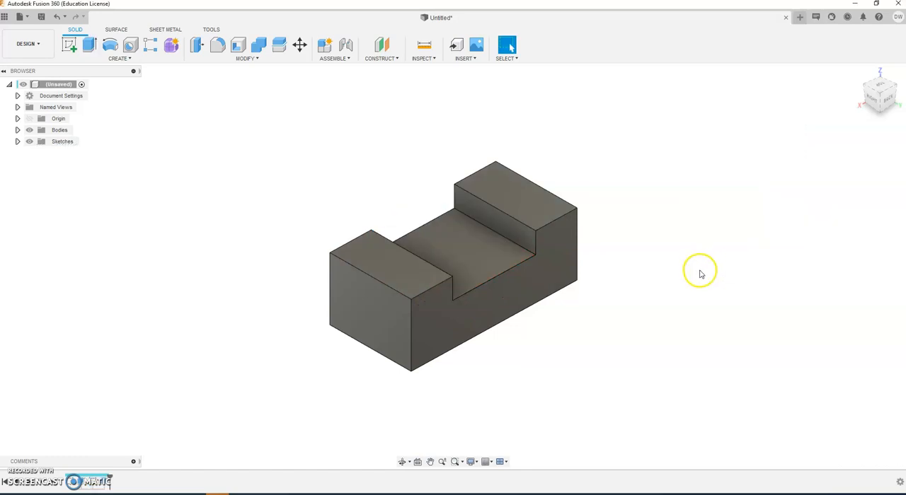
Step: Start saving the slotted block design and choose Demo Project as the location
{"action": "middle_click_drag", "start_coordinate": [703, 278], "coordinate": [674, 283], "text": "shift"}
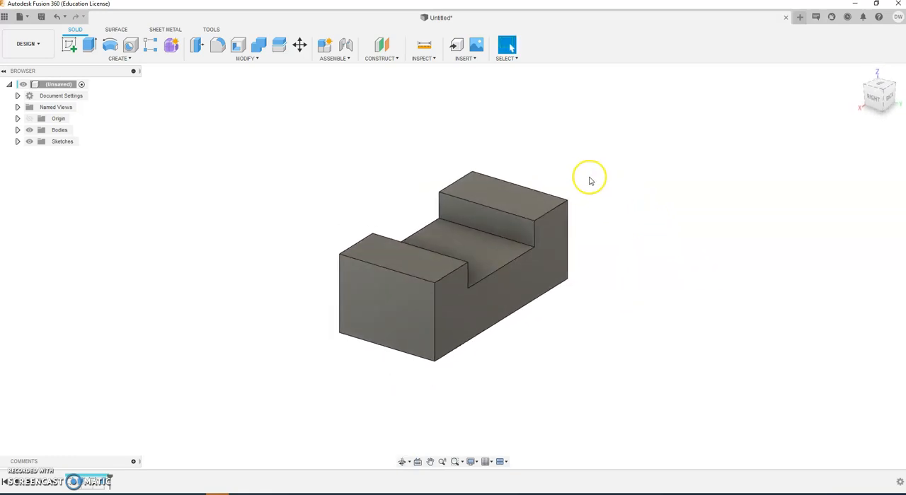
{"action": "left_click", "coordinate": [23, 18]}
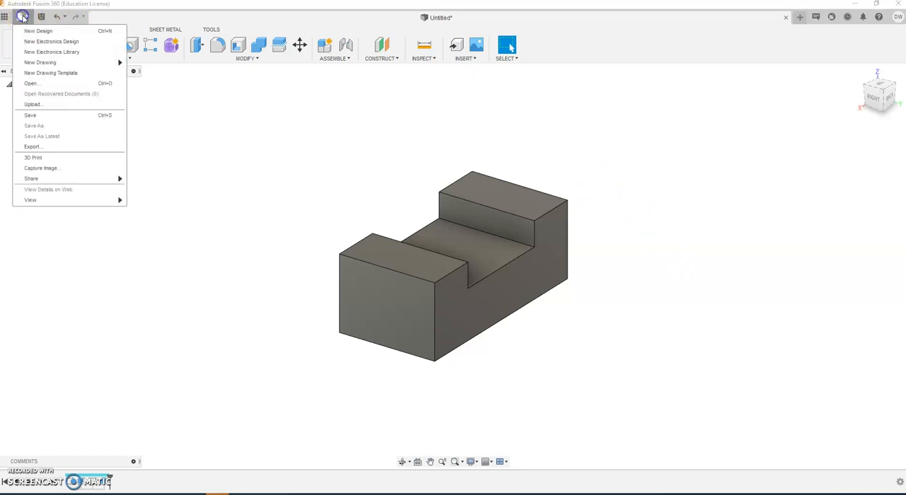
{"action": "left_click", "coordinate": [33, 116]}
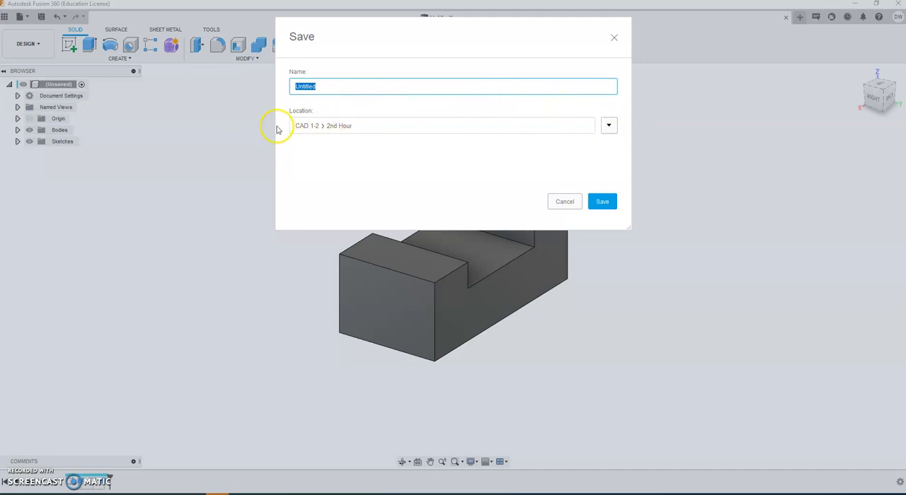
{"action": "left_click", "coordinate": [608, 126]}
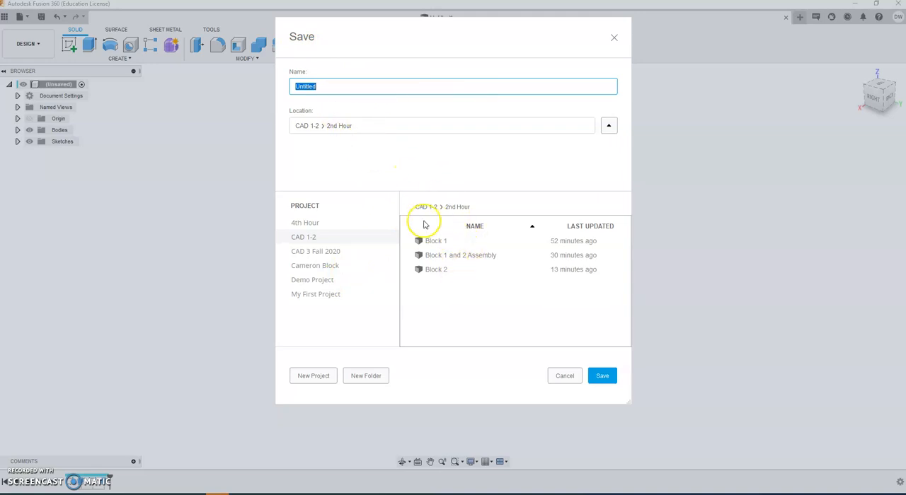
{"action": "left_click", "coordinate": [315, 280]}
Step: Name the design Block 1 and save it
{"action": "left_click", "coordinate": [340, 92]}
{"action": "double_click", "coordinate": [318, 86]}
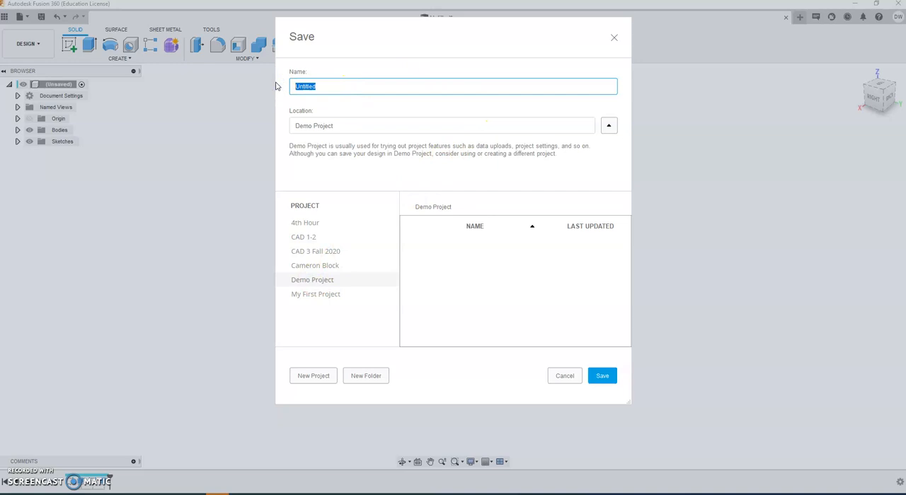
{"action": "type", "text": "N"}
{"action": "left_click_drag", "start_coordinate": [300, 87], "coordinate": [265, 89]}
{"action": "type", "text": "Block 1"}
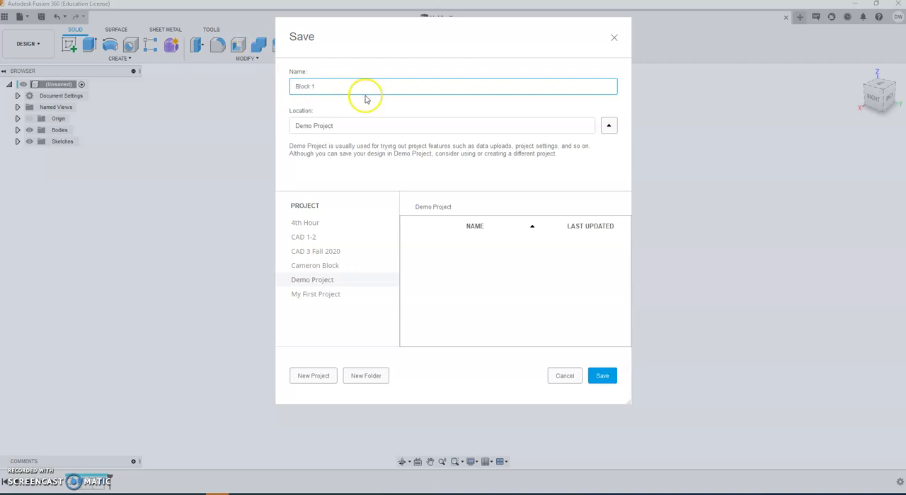
{"action": "left_click", "coordinate": [602, 377]}
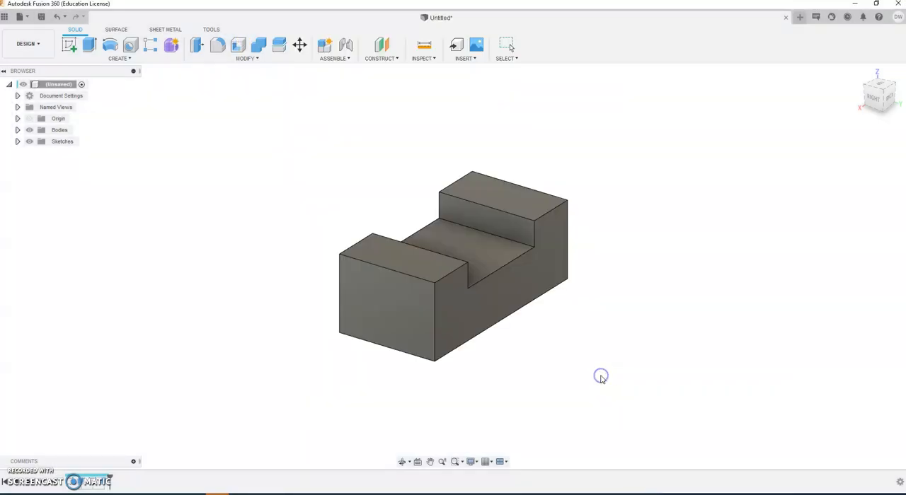